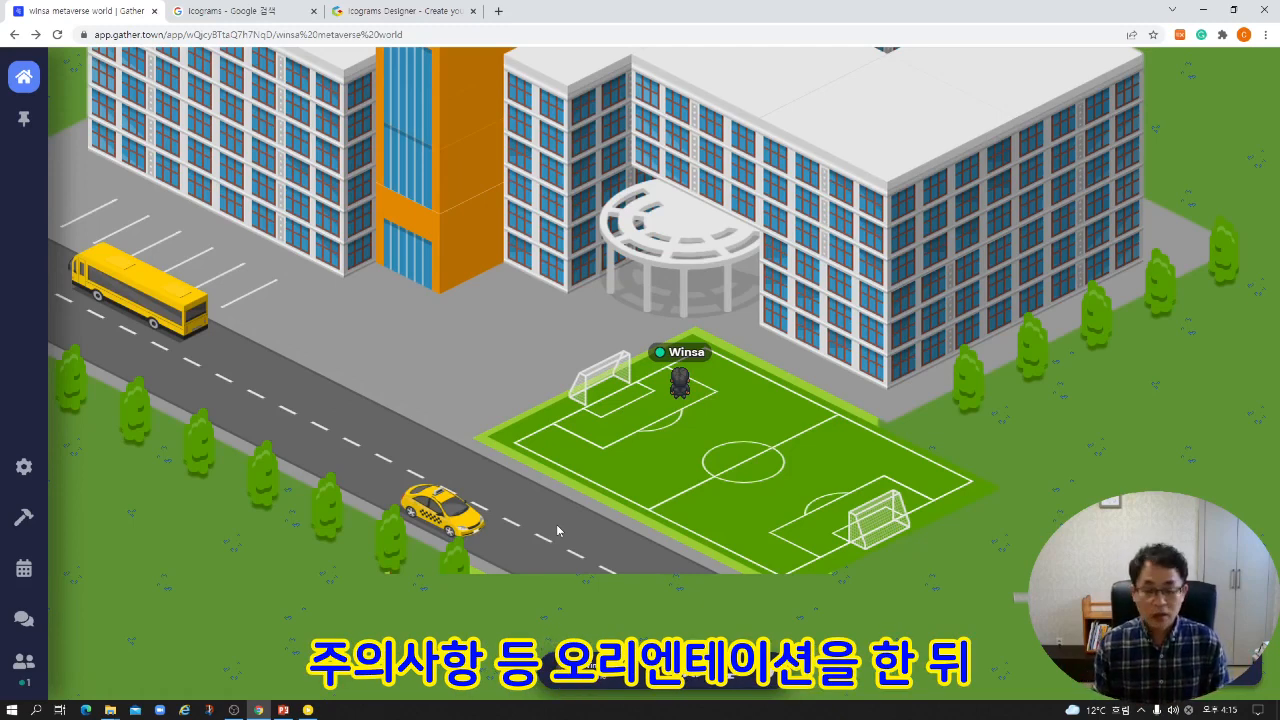
Walk the avatar from the soccer field through the building's entrance into the indoor lobby.
{"action": "key", "text": "Up"}
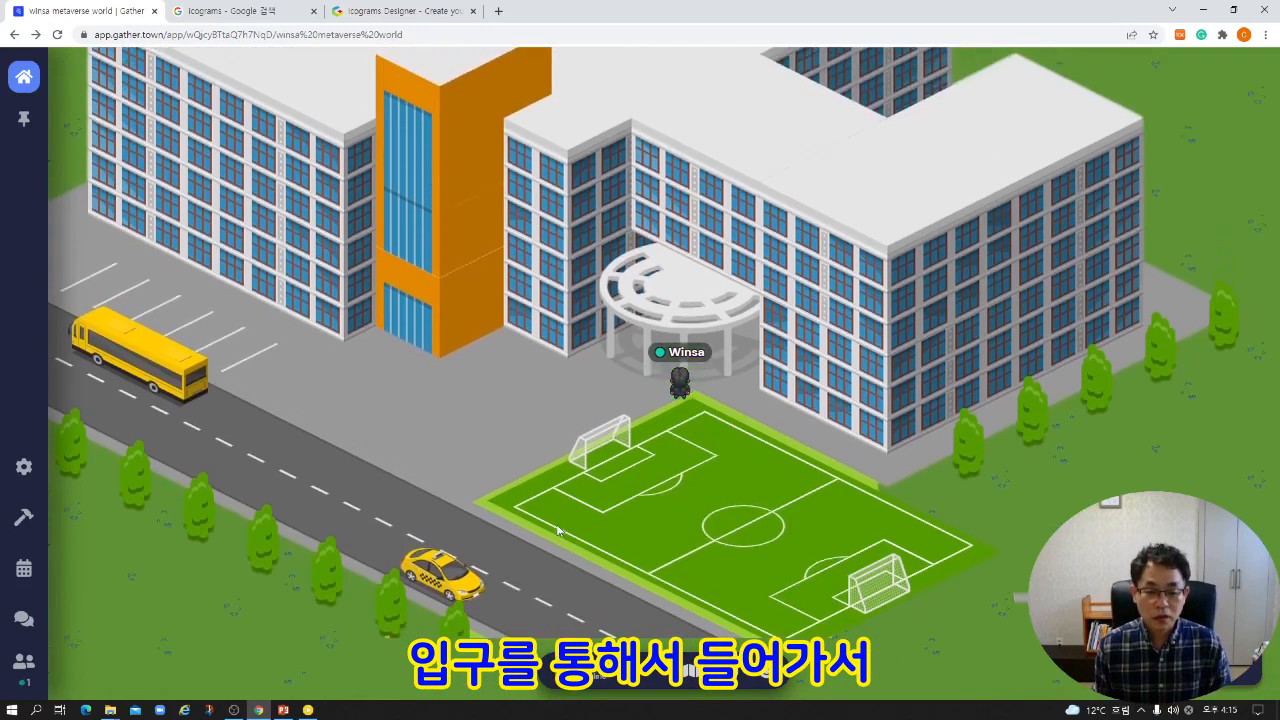
{"action": "key", "text": "Up"}
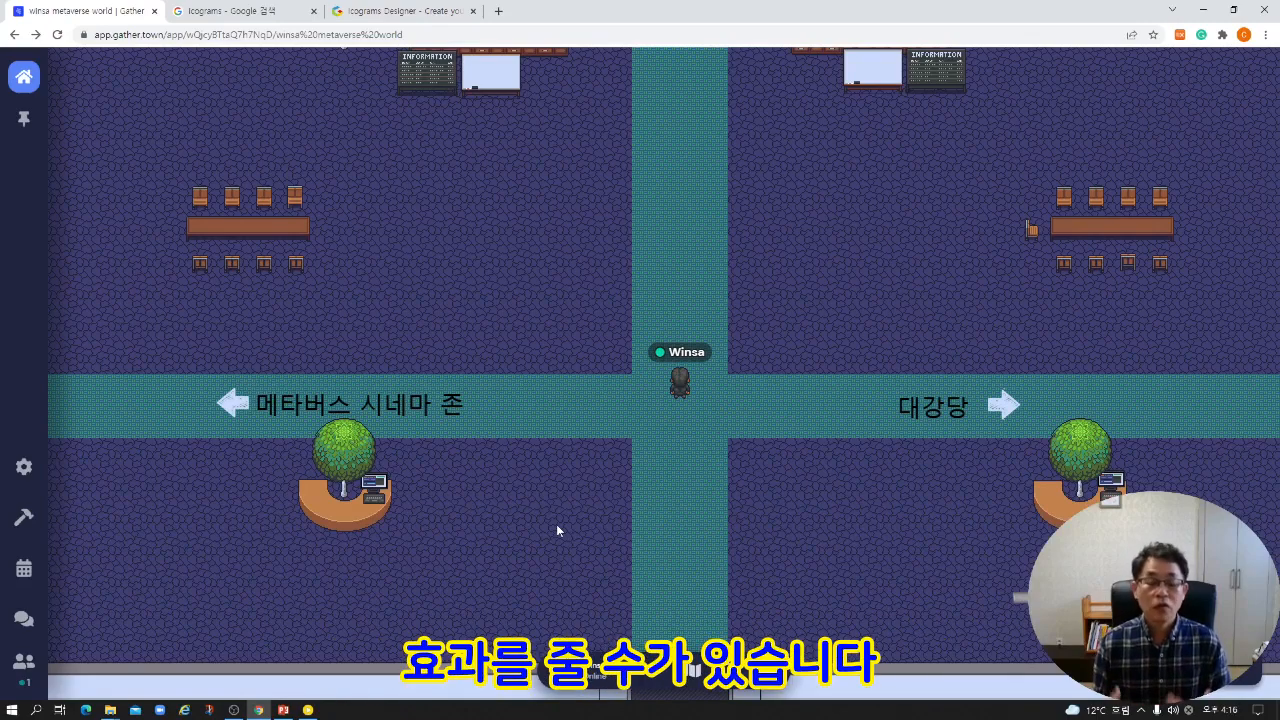
{"action": "key", "text": "Down"}
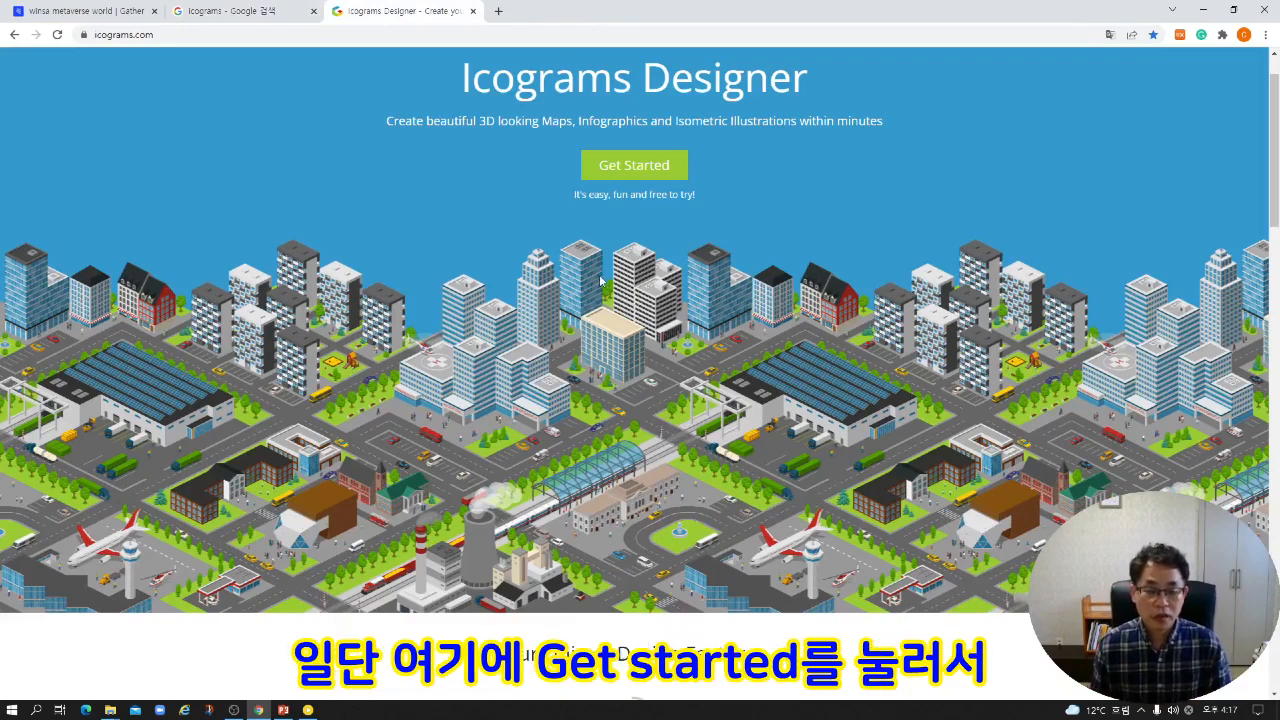
Start the Icograms Designer and look through the Farm, Supermarket and Warehouse object collections.
{"action": "left_click", "coordinate": [628, 167]}
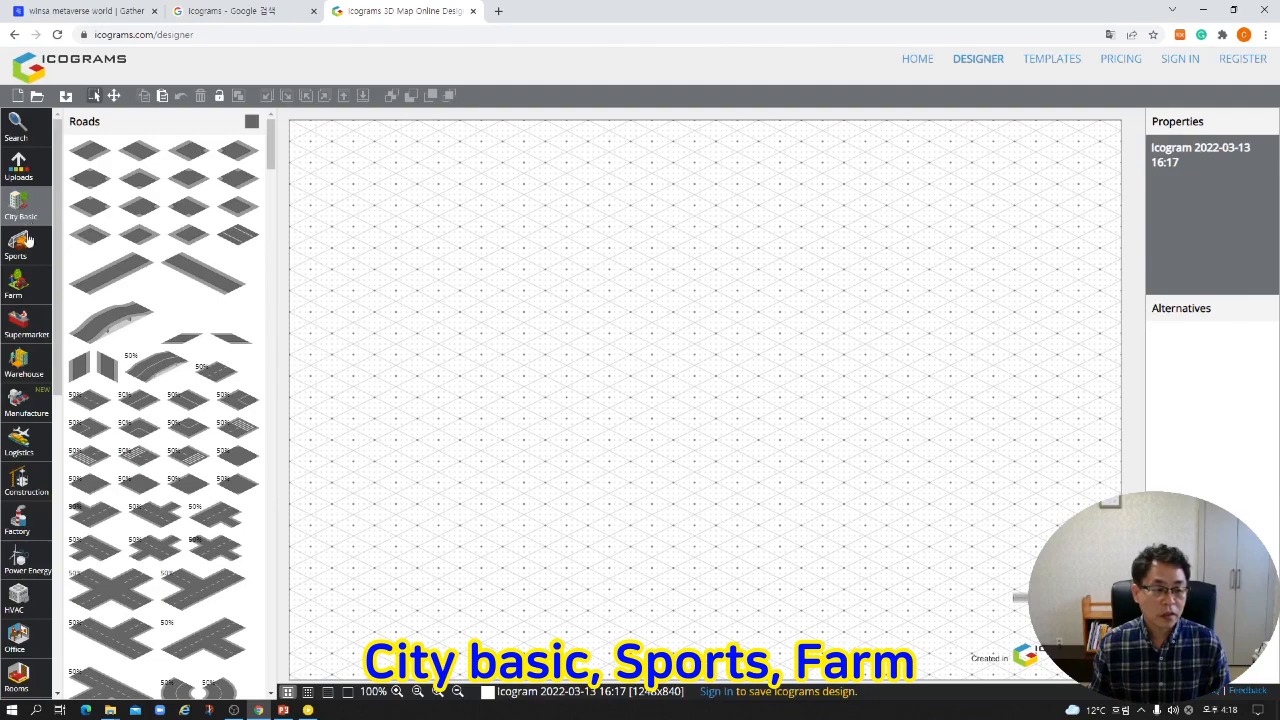
{"action": "left_click", "coordinate": [21, 284]}
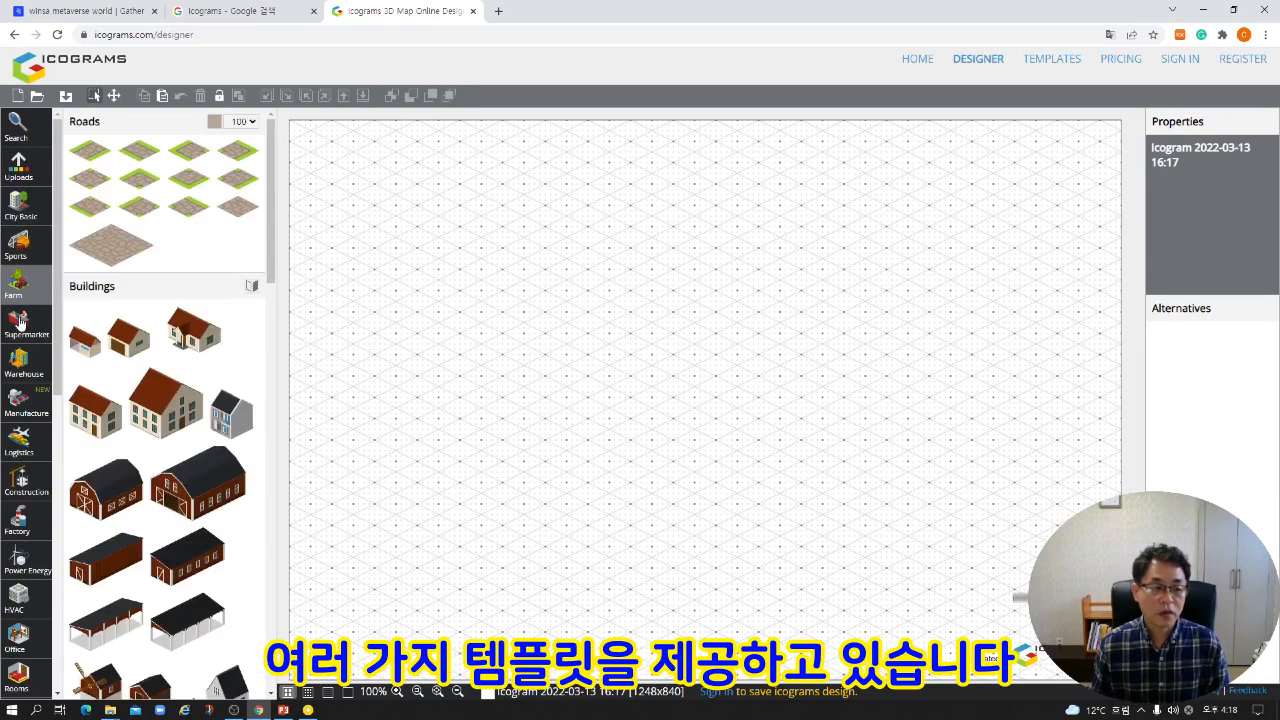
{"action": "left_click", "coordinate": [19, 320]}
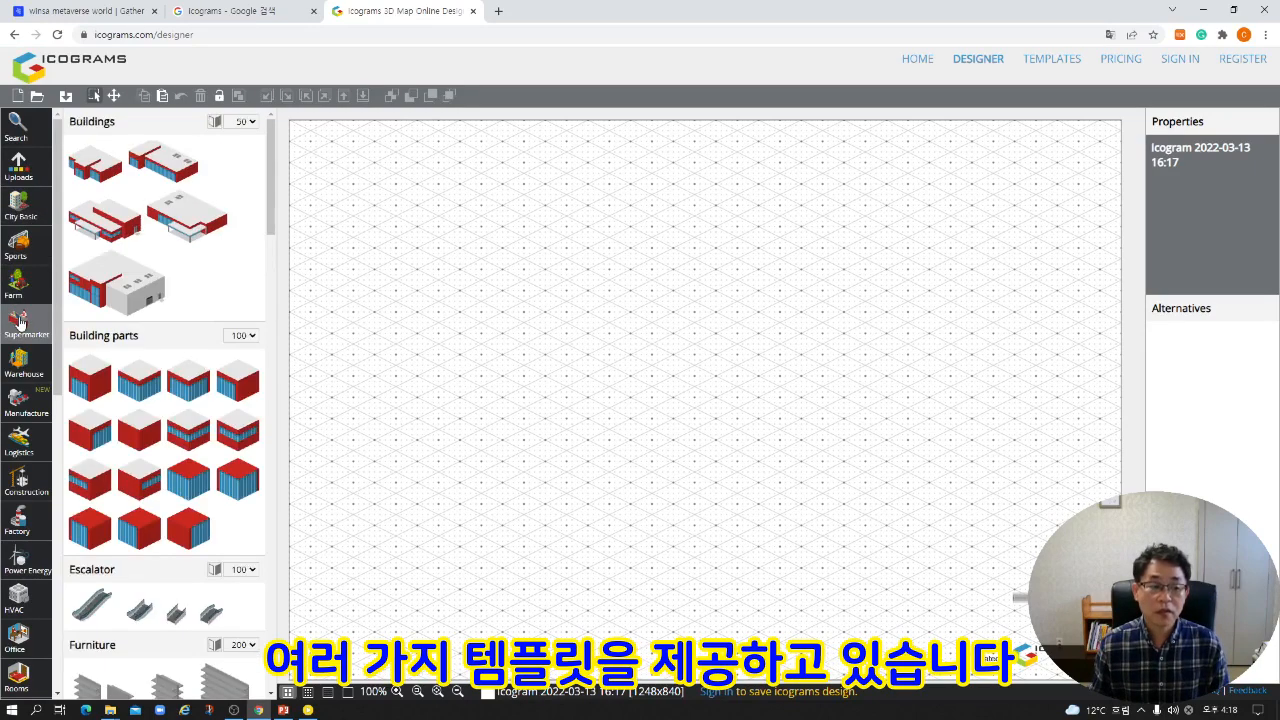
{"action": "left_click", "coordinate": [19, 368]}
Place the brown brick house and the Cafe building from the City Basic collection side by side on the canvas.
{"action": "left_click", "coordinate": [19, 203]}
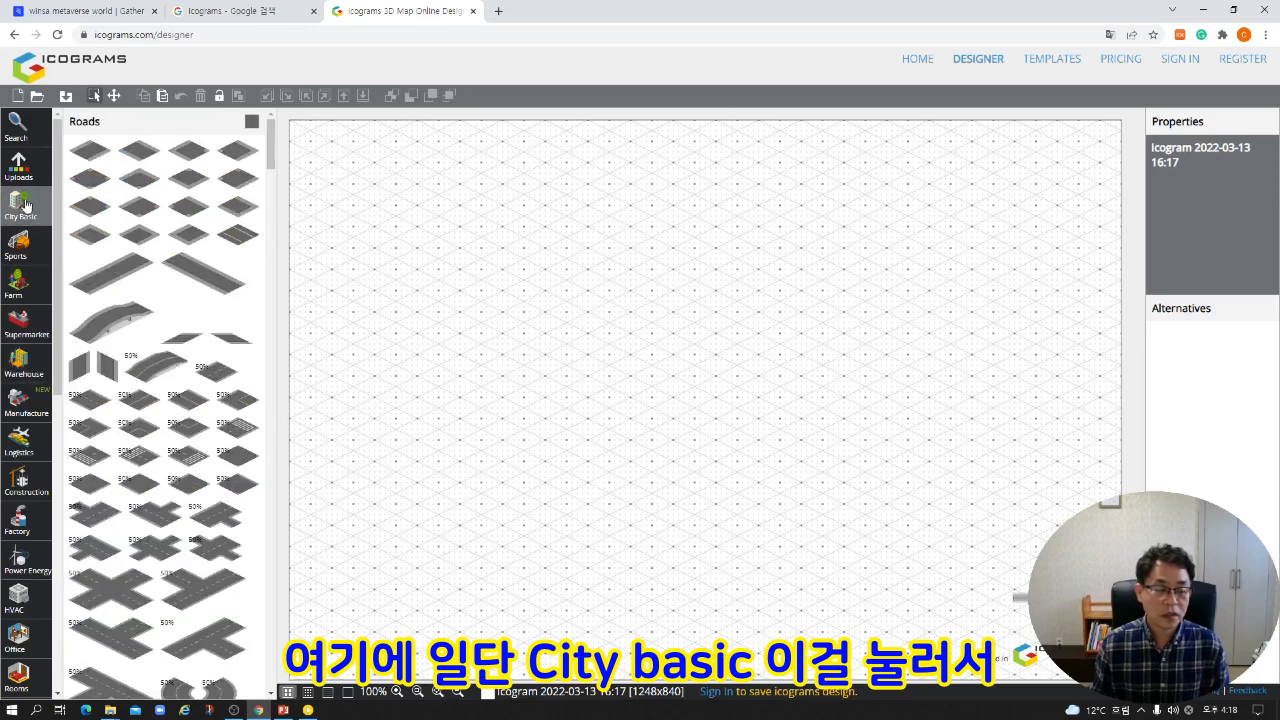
{"action": "left_click_drag", "start_coordinate": [271, 150], "coordinate": [260, 430]}
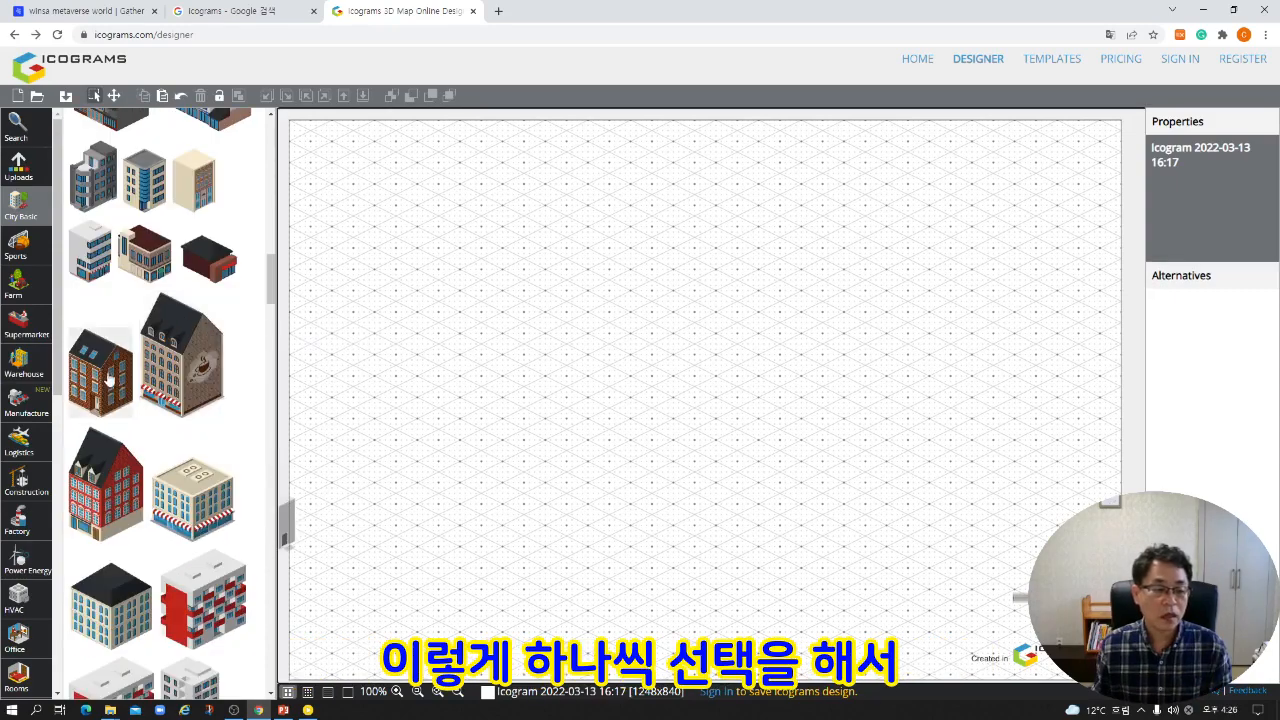
{"action": "left_click_drag", "start_coordinate": [180, 350], "coordinate": [622, 298]}
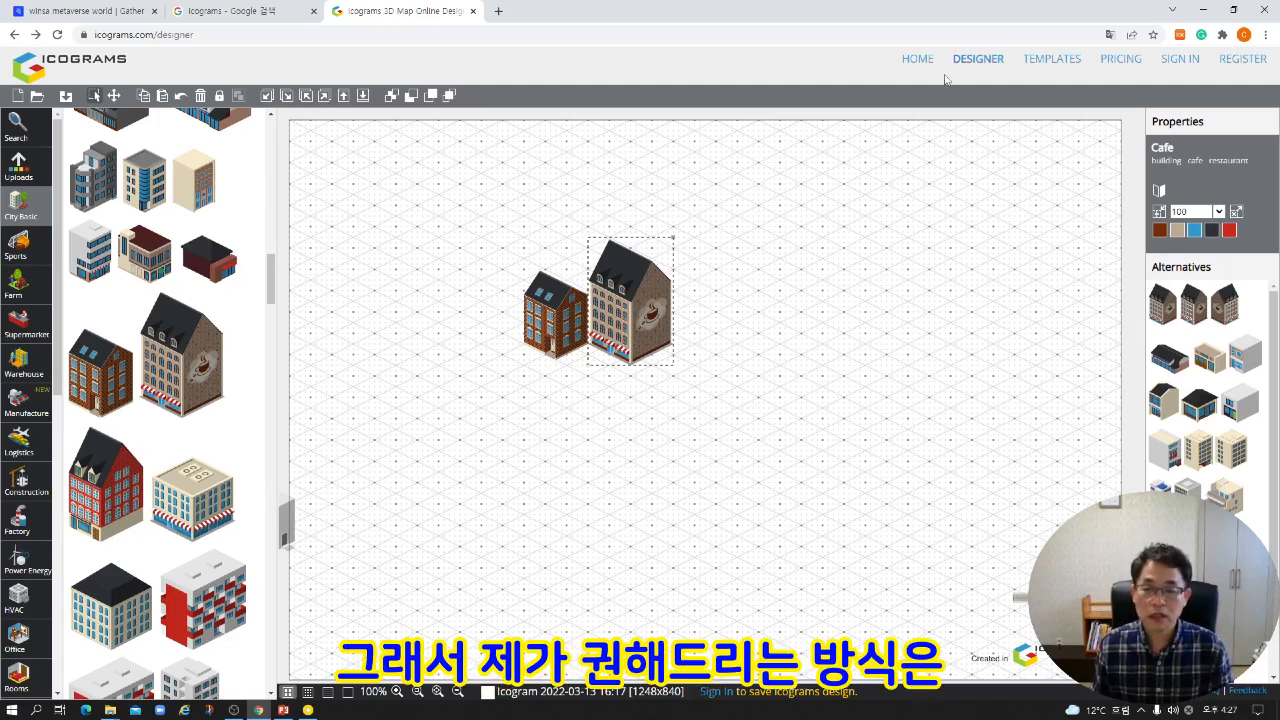
Leave the current design without saving and open the "Education Center - outdoor" template in the designer.
{"action": "left_click", "coordinate": [1058, 62]}
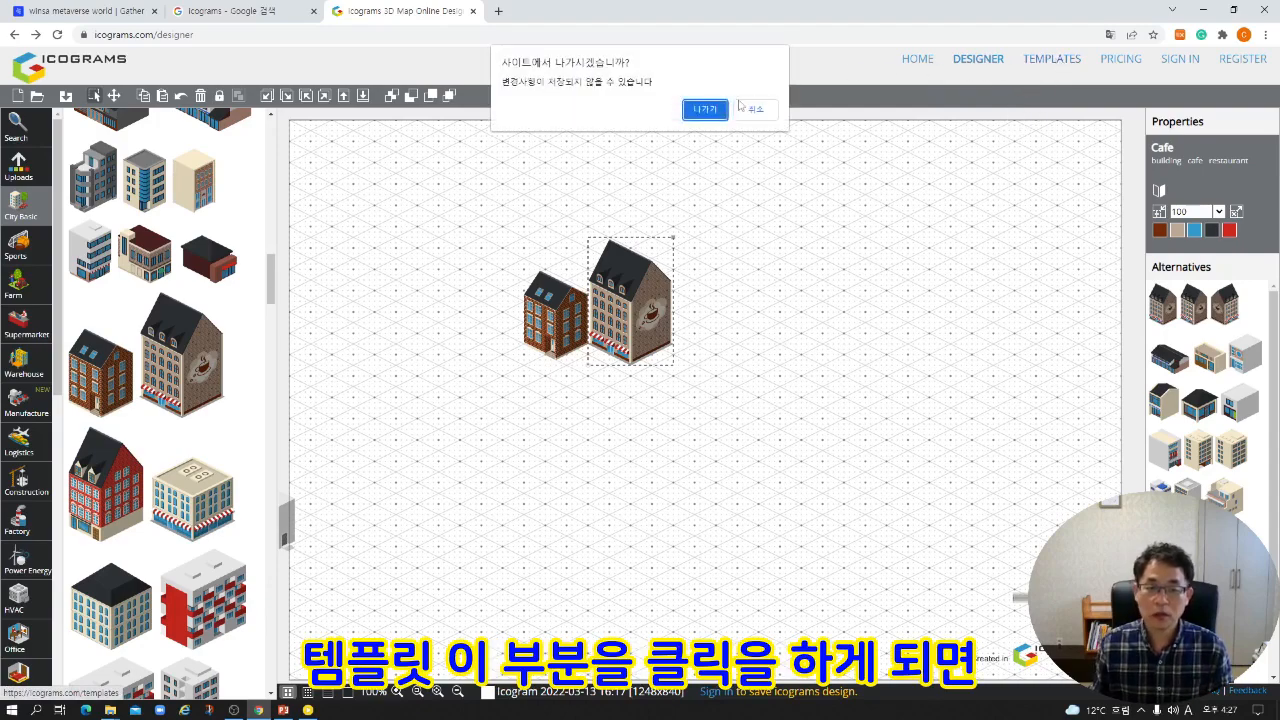
{"action": "left_click", "coordinate": [706, 109]}
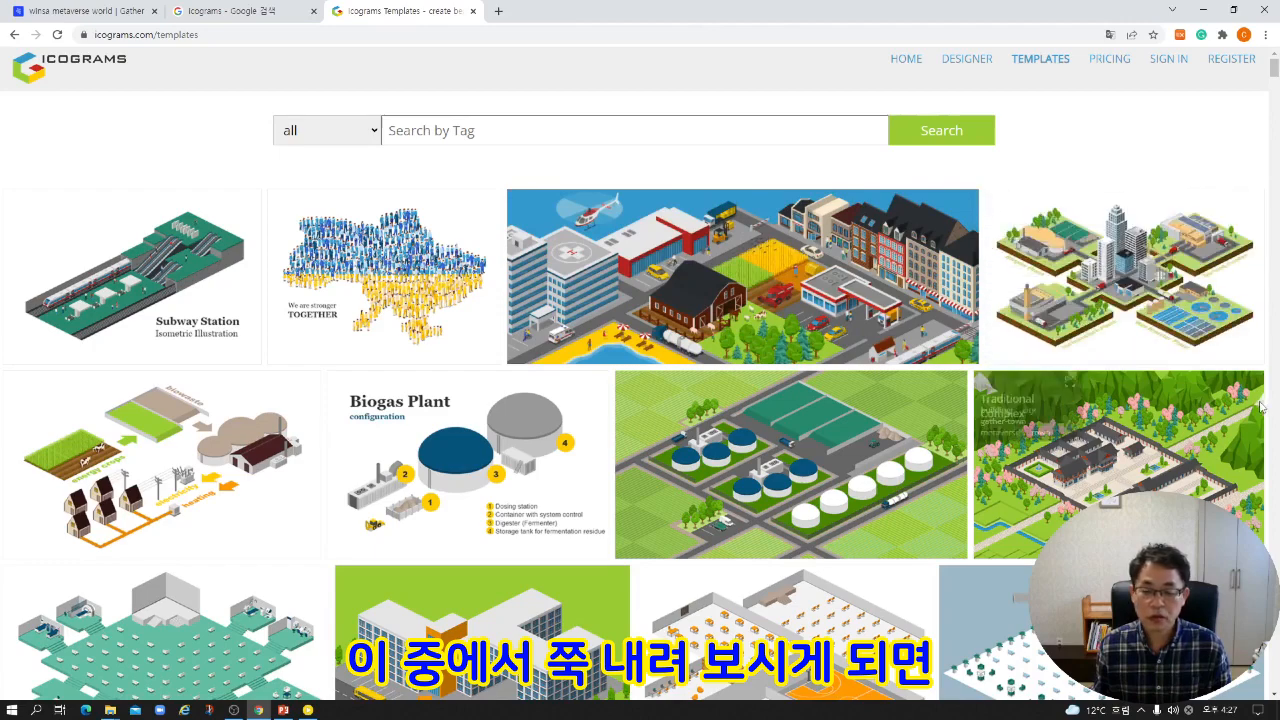
{"action": "scroll", "coordinate": [1247, 428], "scroll_direction": "down", "scroll_amount": 2}
{"action": "scroll", "coordinate": [1247, 428], "scroll_direction": "down", "scroll_amount": 1}
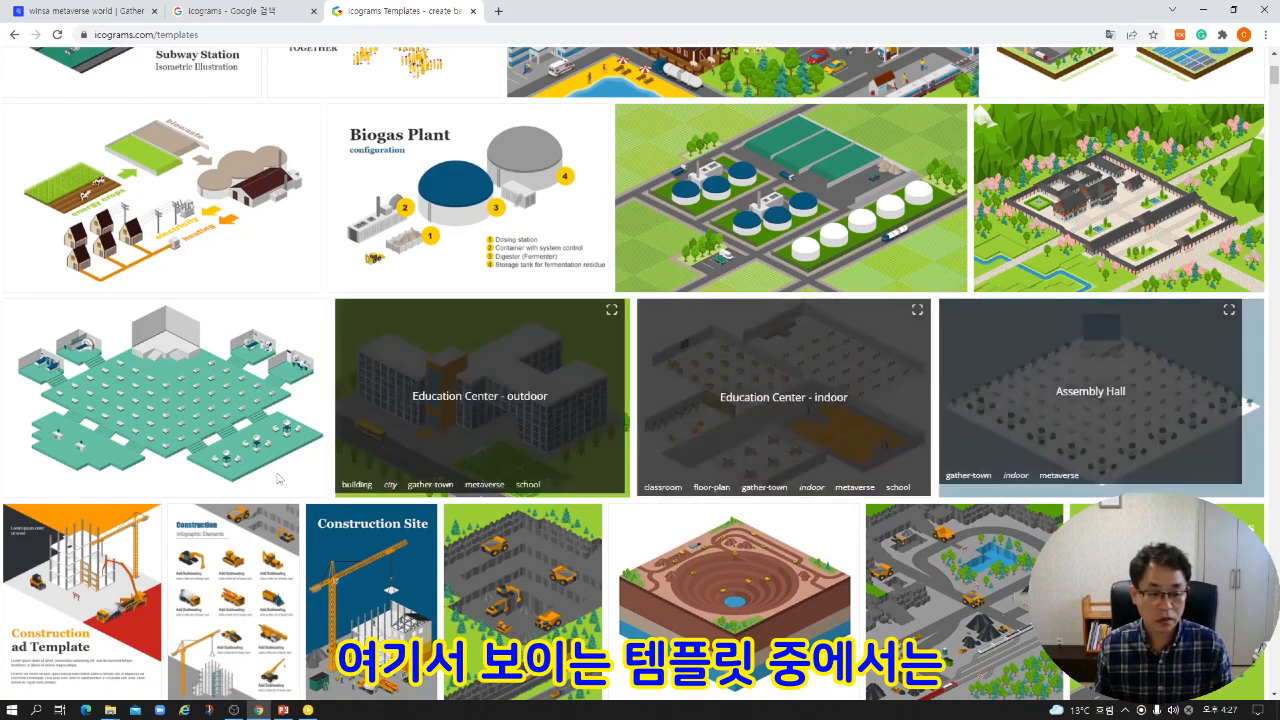
{"action": "left_click", "coordinate": [483, 396]}
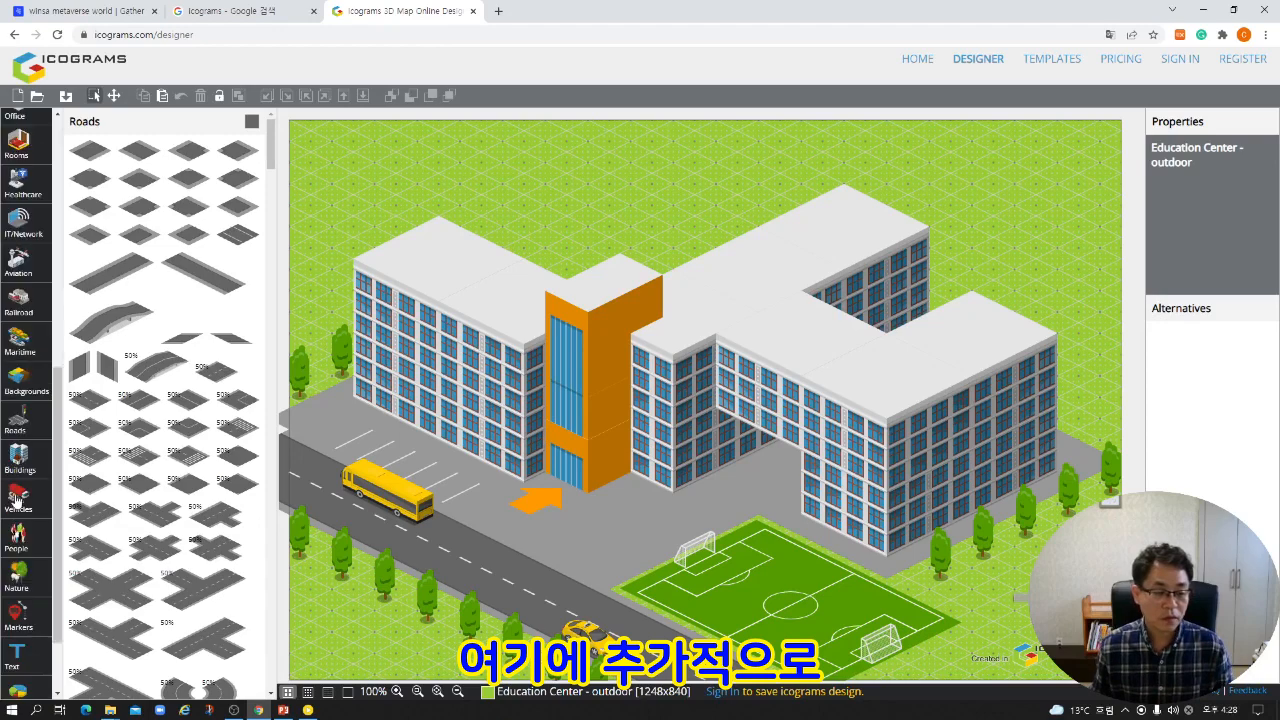
Add the "Car police front 02" vehicle to the parking lot behind the yellow bus.
{"action": "scroll", "coordinate": [18, 405], "scroll_direction": "down", "scroll_amount": 5}
{"action": "left_click", "coordinate": [30, 508]}
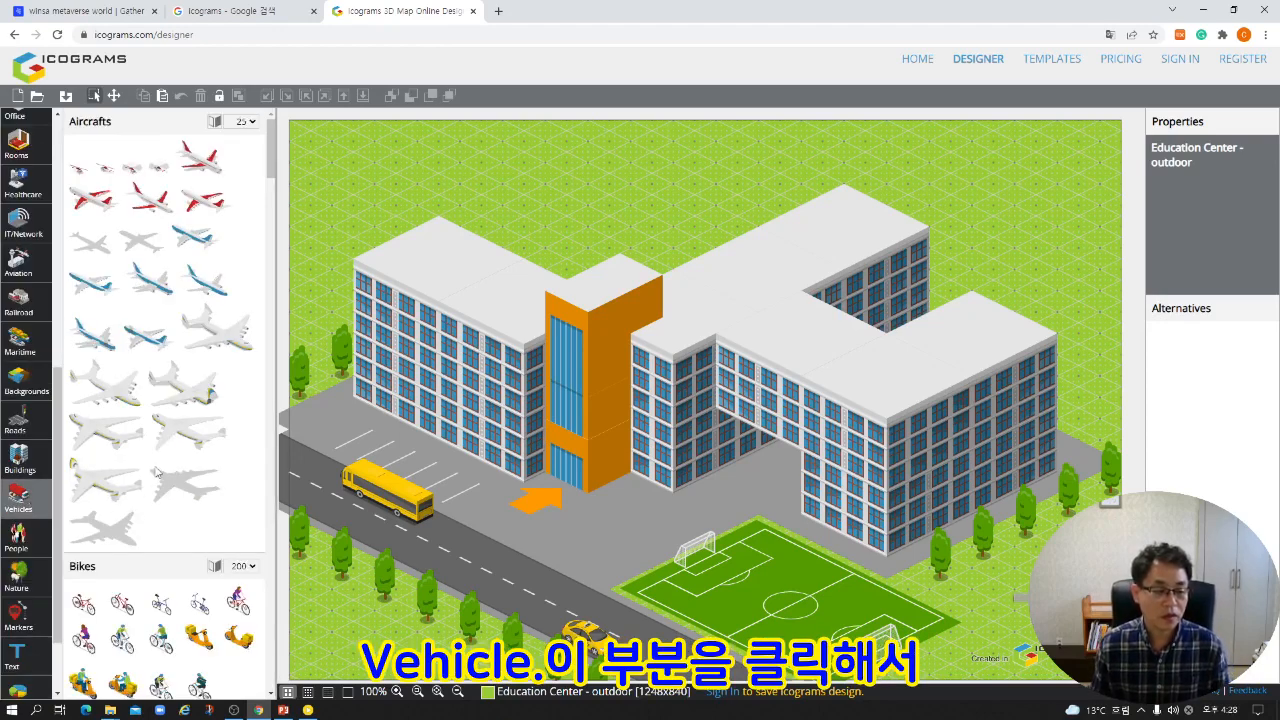
{"action": "scroll", "coordinate": [158, 472], "scroll_direction": "down", "scroll_amount": 2}
{"action": "scroll", "coordinate": [158, 472], "scroll_direction": "down", "scroll_amount": 1}
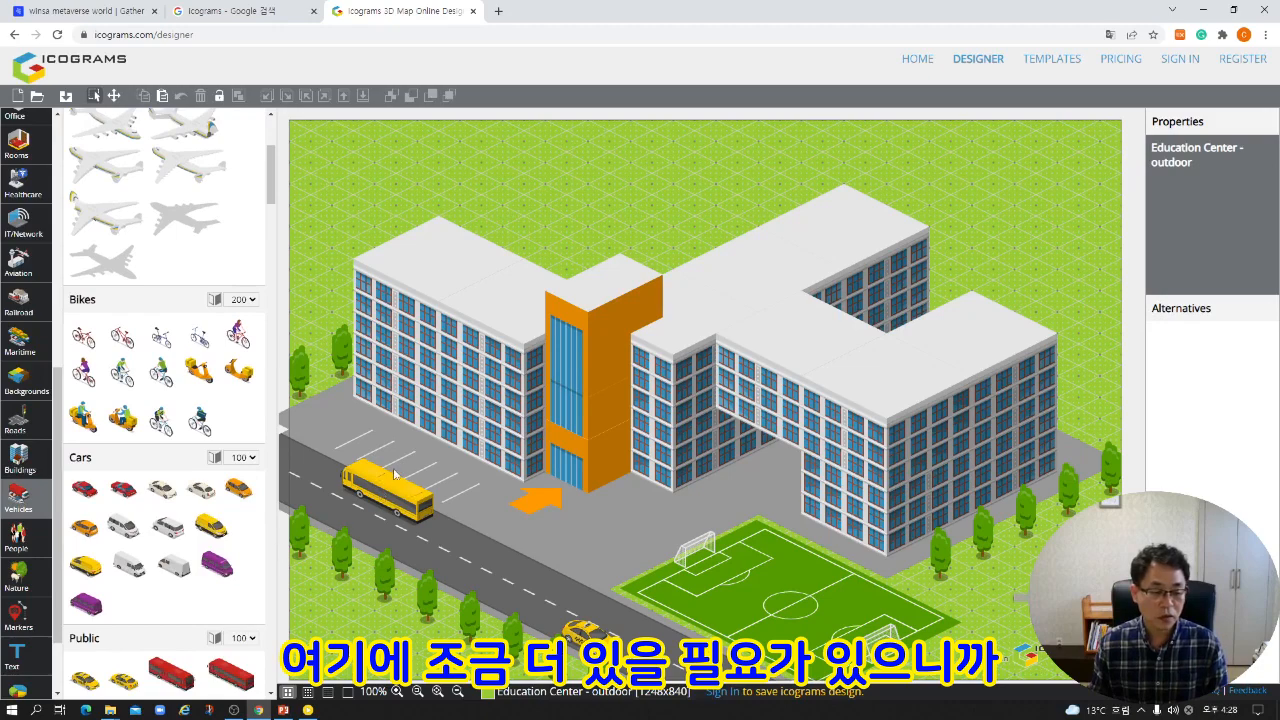
{"action": "scroll", "coordinate": [210, 570], "scroll_direction": "down", "scroll_amount": 2}
{"action": "mouse_move", "coordinate": [205, 552]}
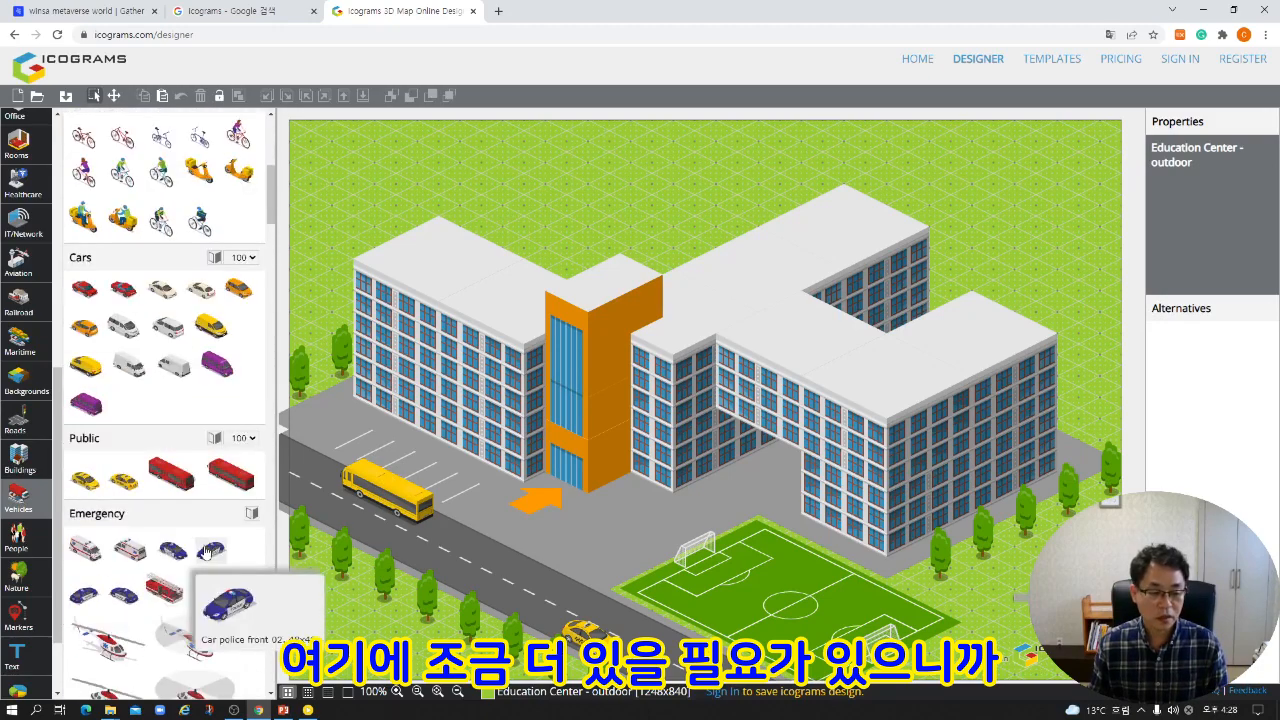
{"action": "left_click_drag", "start_coordinate": [205, 552], "coordinate": [369, 445]}
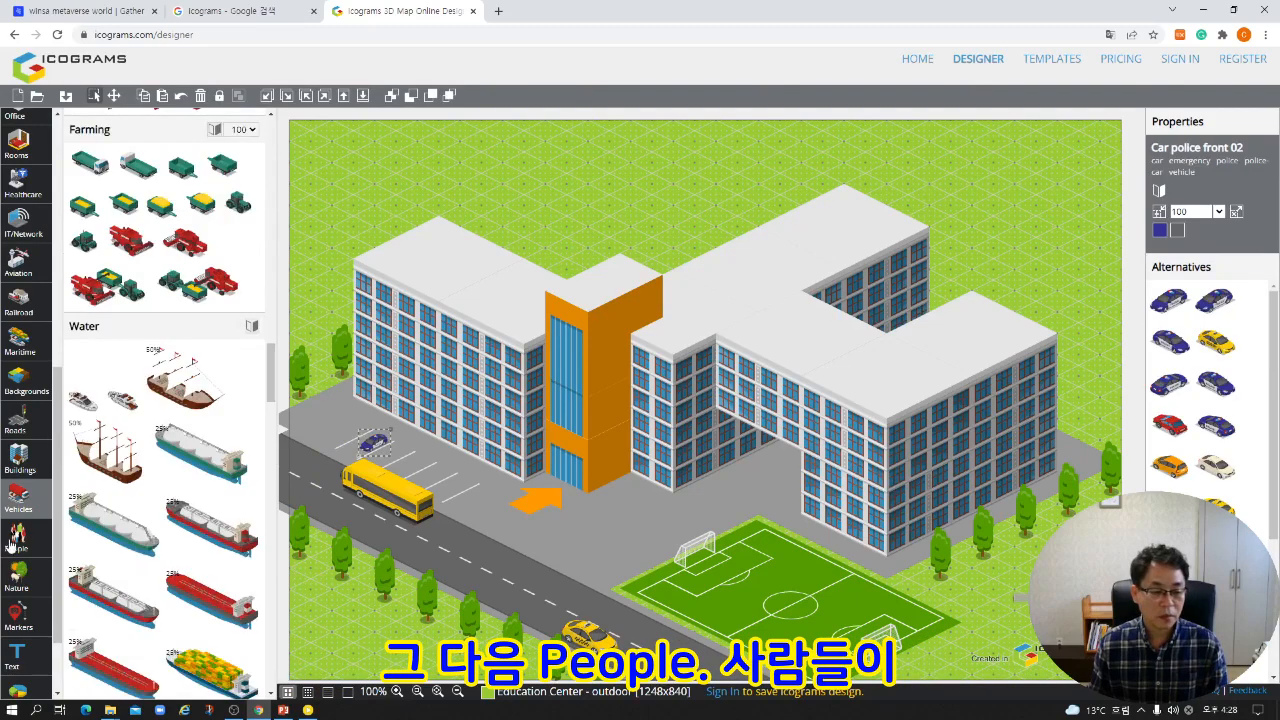
Add two groups of people, one beside the orange building entrance and one next to the parking spaces.
{"action": "left_click", "coordinate": [14, 538]}
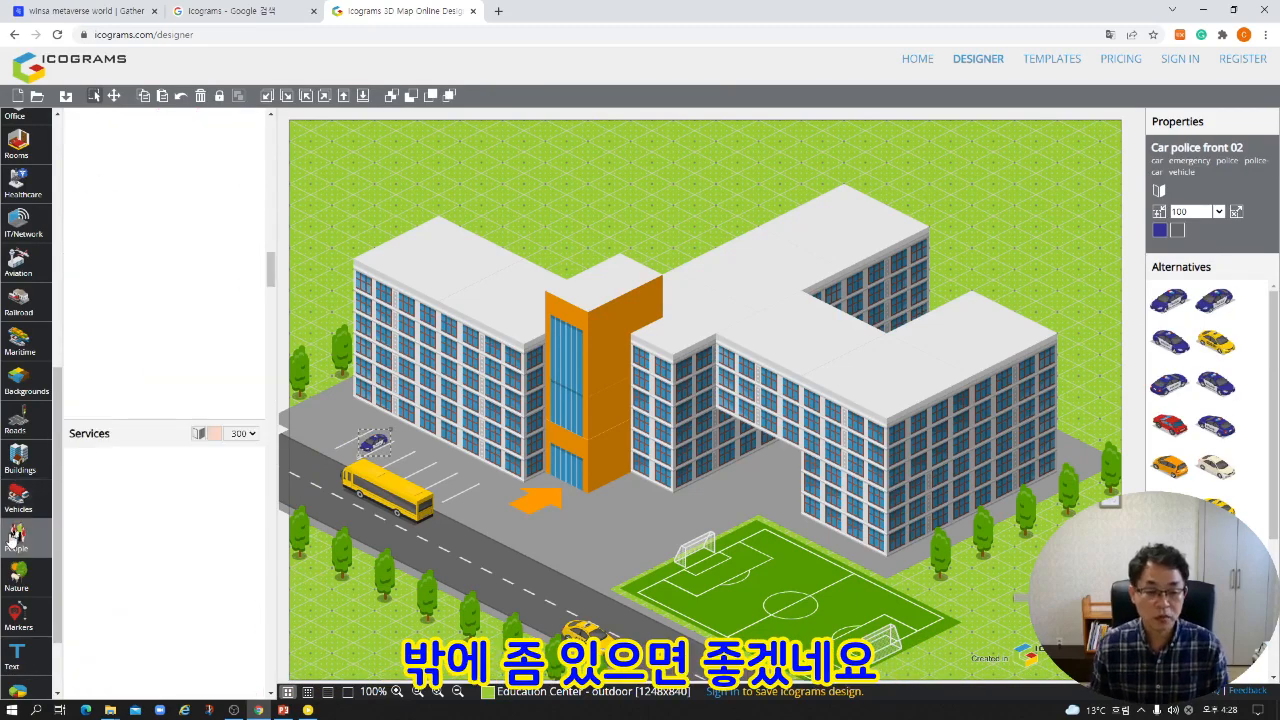
{"action": "scroll", "coordinate": [140, 480], "scroll_direction": "down", "scroll_amount": 5}
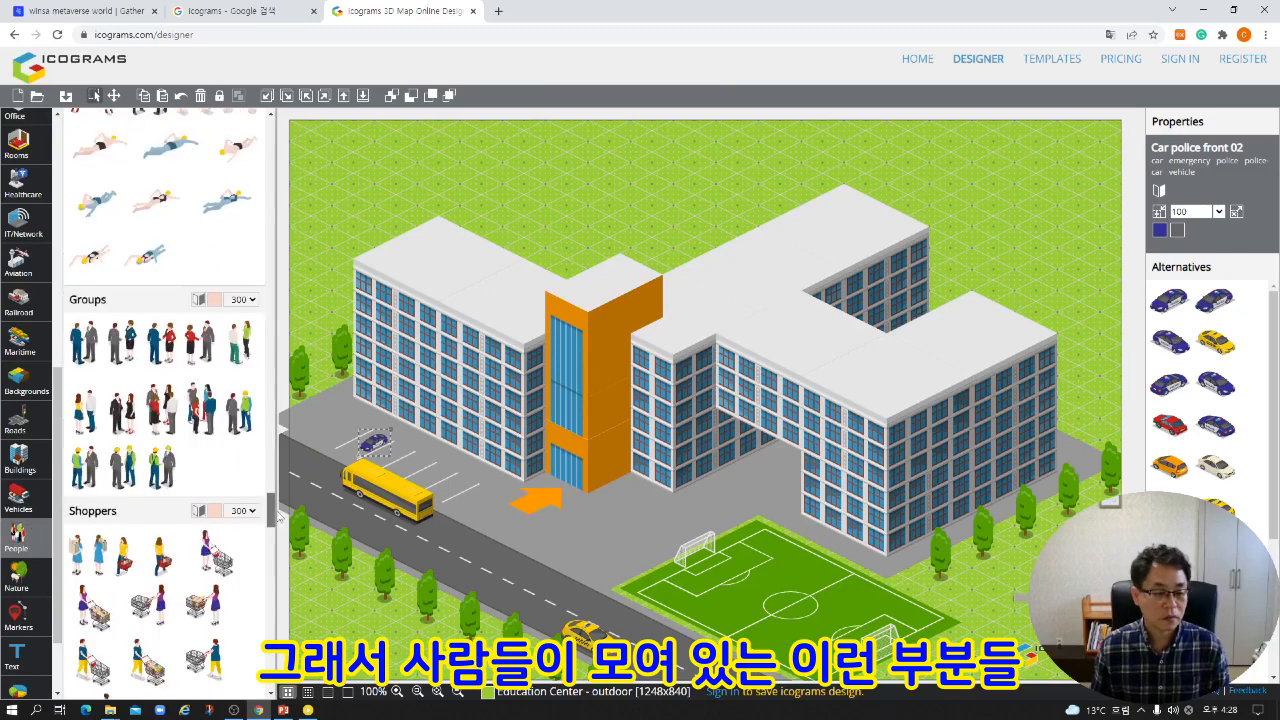
{"action": "left_click_drag", "start_coordinate": [172, 410], "coordinate": [615, 470]}
{"action": "left_click_drag", "start_coordinate": [202, 410], "coordinate": [468, 480]}
{"action": "left_click", "coordinate": [535, 500]}
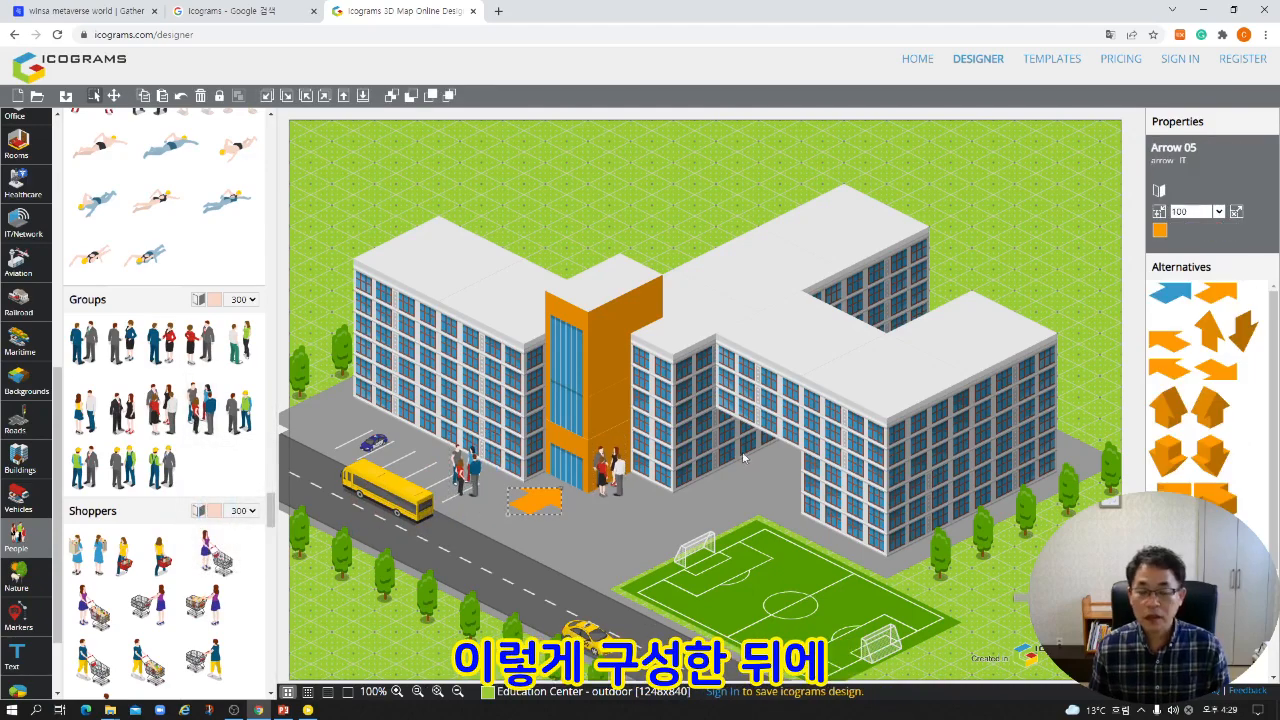
Download the finished design as a PNG and open the downloaded image from its folder.
{"action": "left_click", "coordinate": [65, 97]}
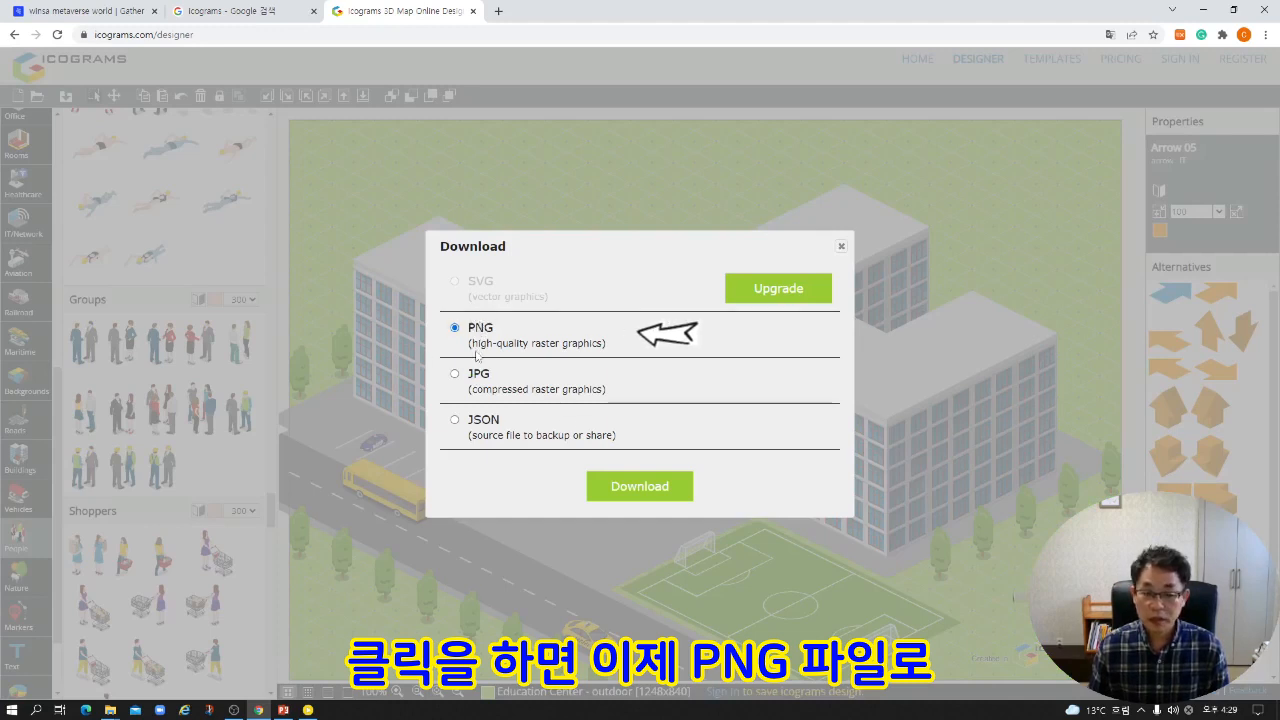
{"action": "left_click", "coordinate": [633, 487]}
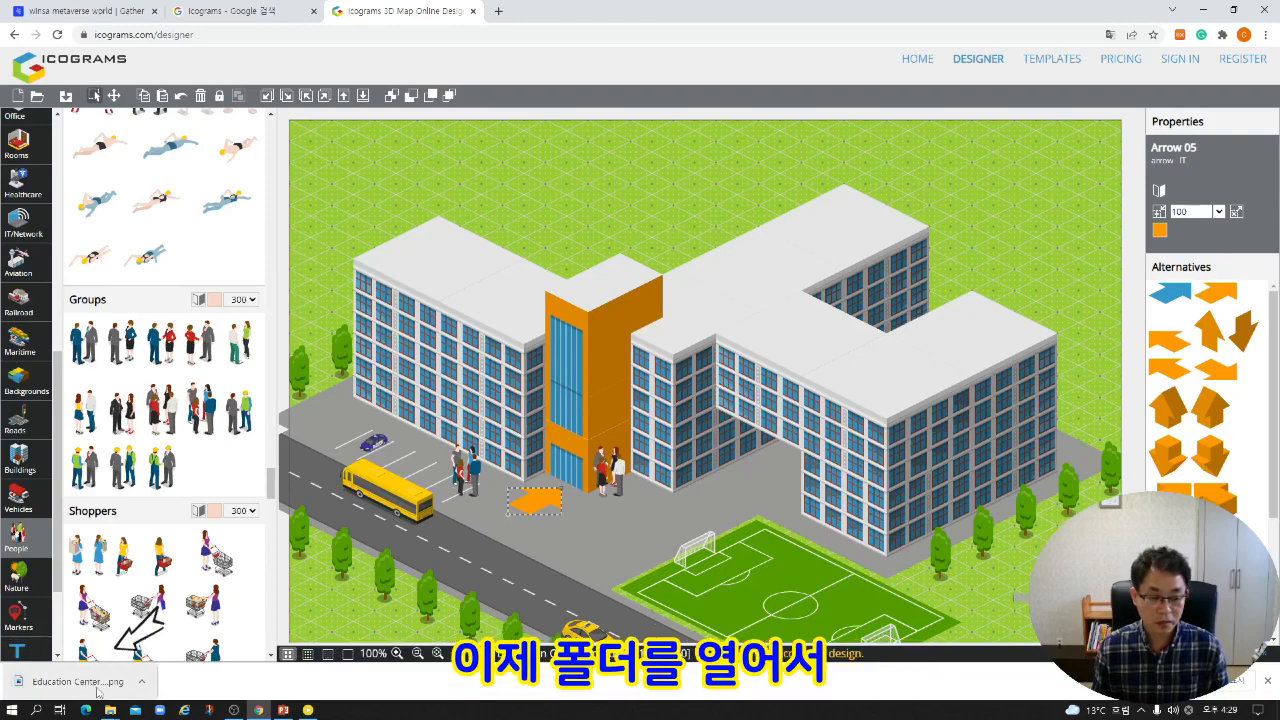
{"action": "left_click", "coordinate": [142, 682]}
{"action": "left_click", "coordinate": [172, 635]}
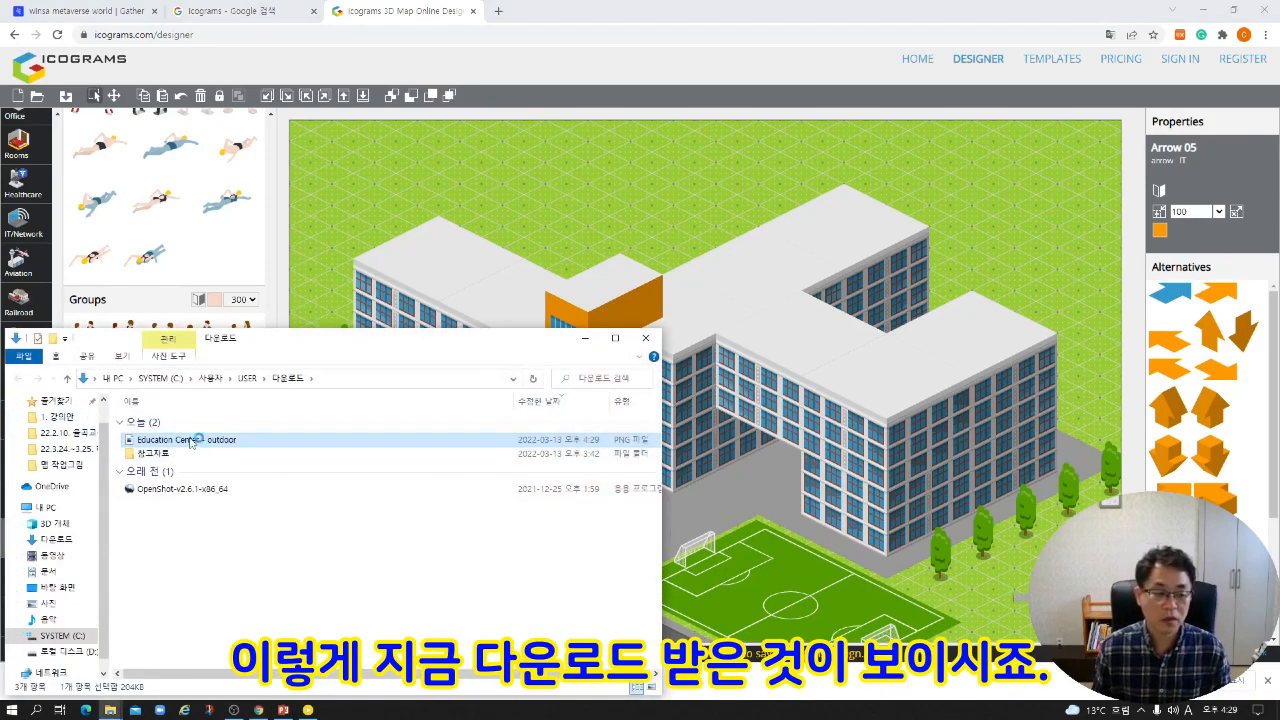
{"action": "double_click", "coordinate": [190, 441]}
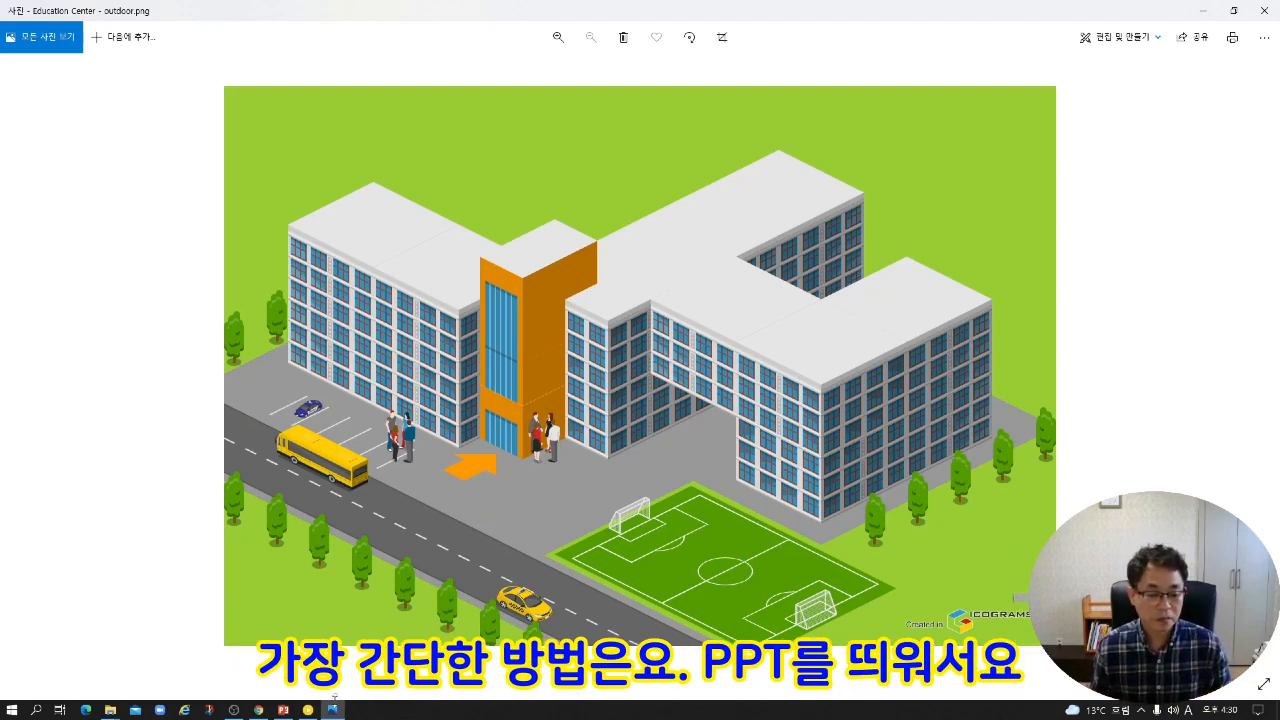
Switch to PowerPoint and insert the downloaded Education Center image onto the blank slide.
{"action": "left_click", "coordinate": [283, 710]}
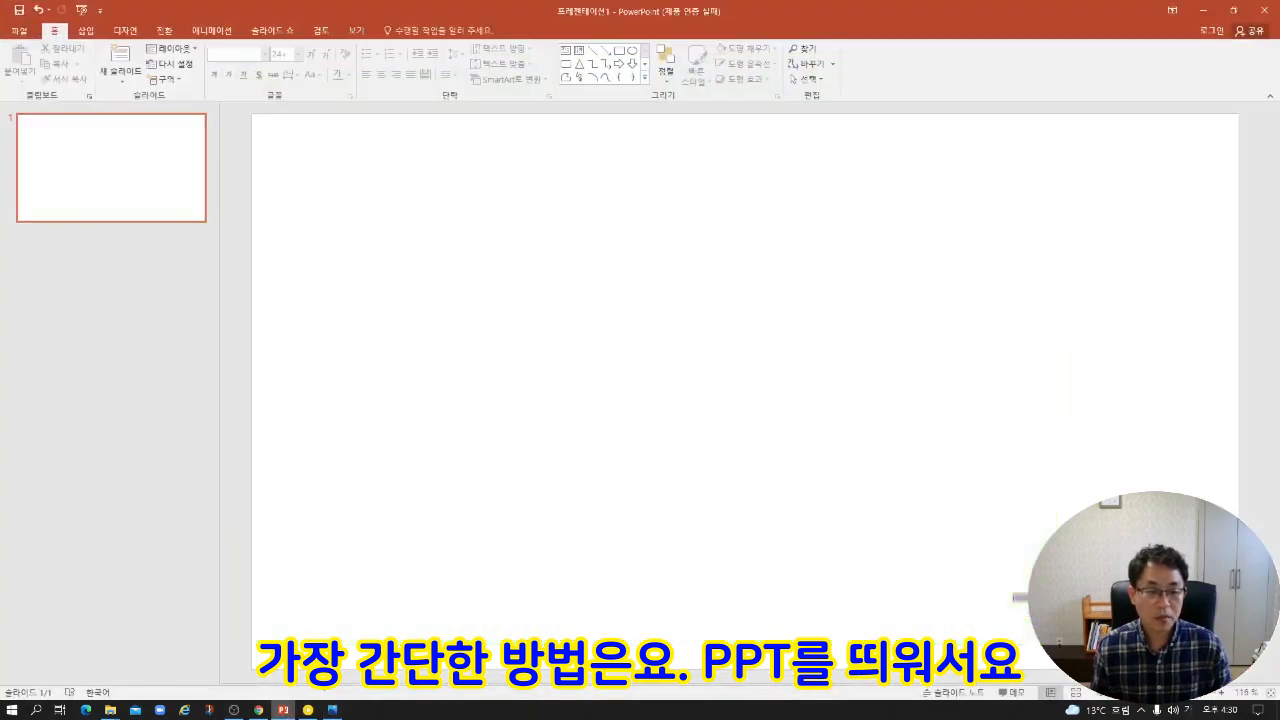
{"action": "left_click", "coordinate": [110, 710]}
{"action": "left_click_drag", "start_coordinate": [186, 454], "coordinate": [796, 322]}
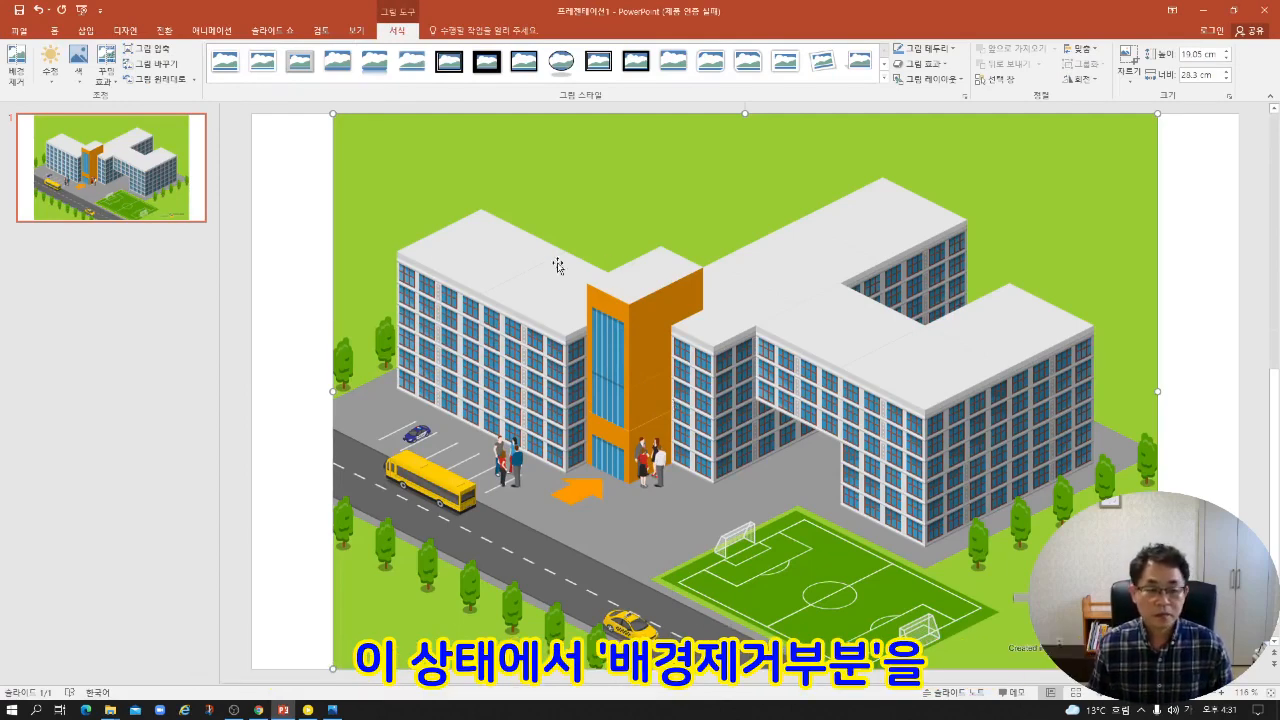
Remove the picture's green background, extending the kept area to the picture's left, right and bottom edges.
{"action": "left_click", "coordinate": [15, 78]}
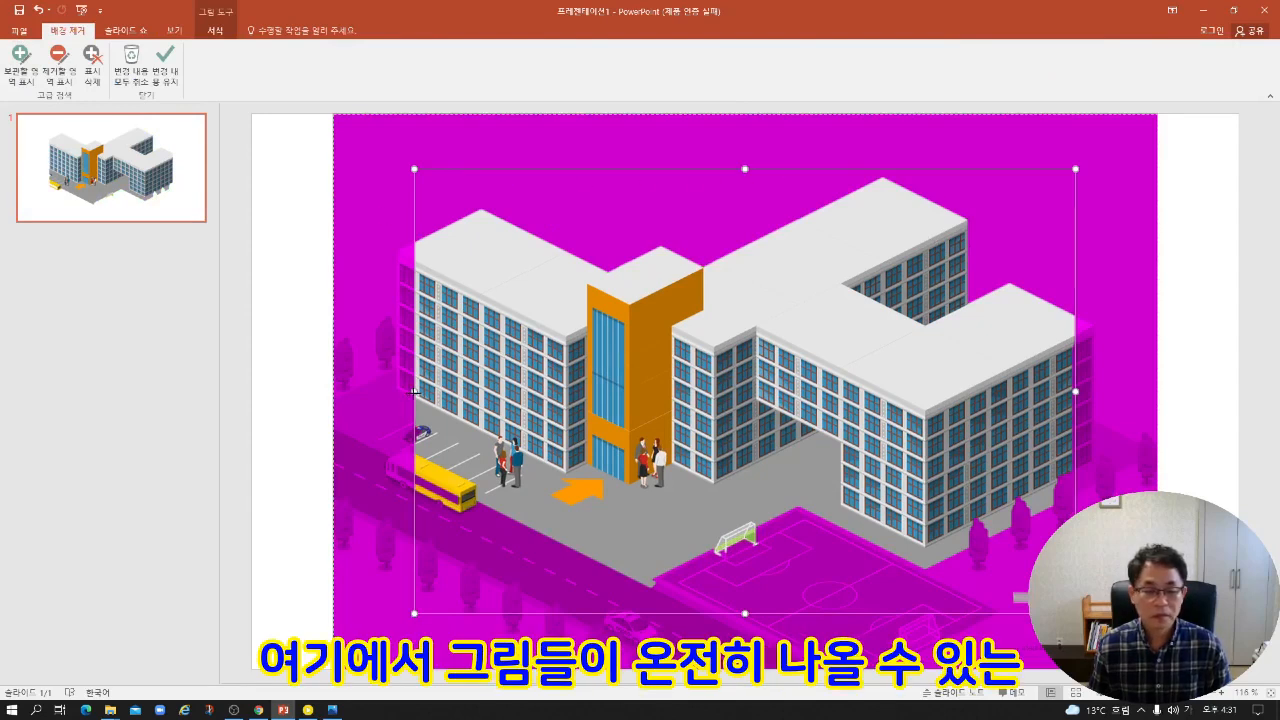
{"action": "left_click_drag", "start_coordinate": [414, 391], "coordinate": [333, 393]}
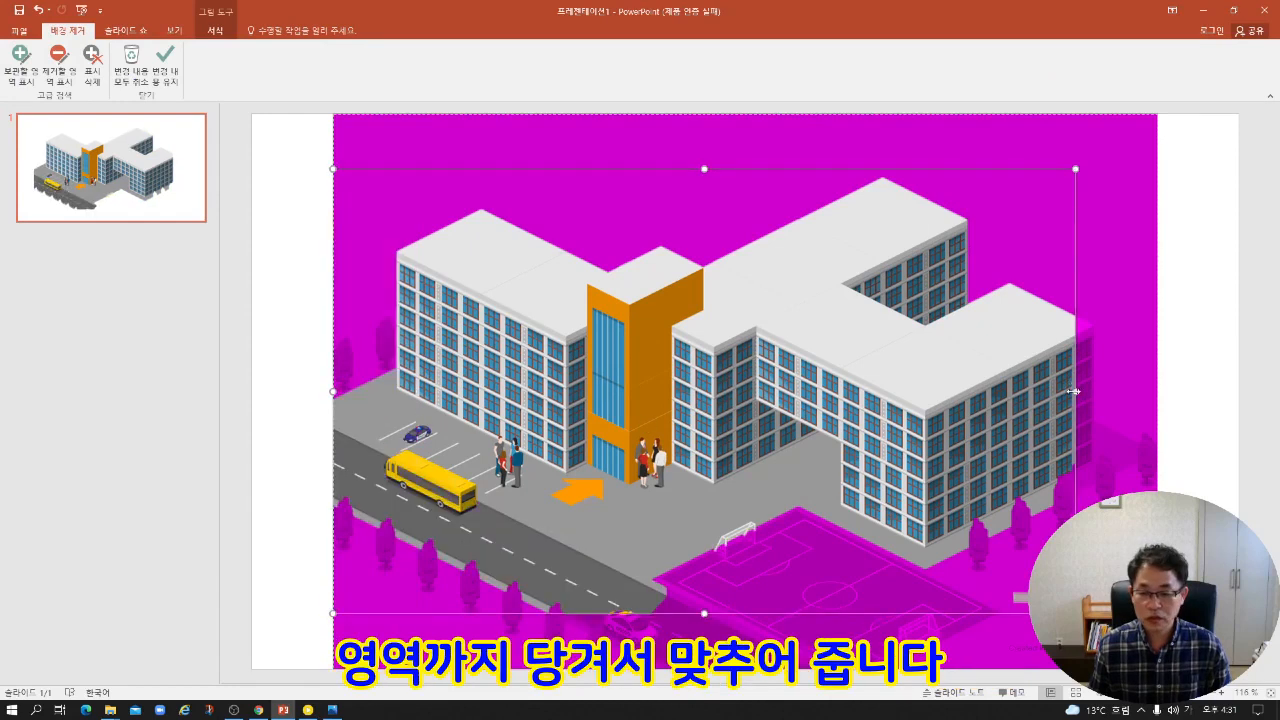
{"action": "left_click_drag", "start_coordinate": [1073, 391], "coordinate": [1158, 393]}
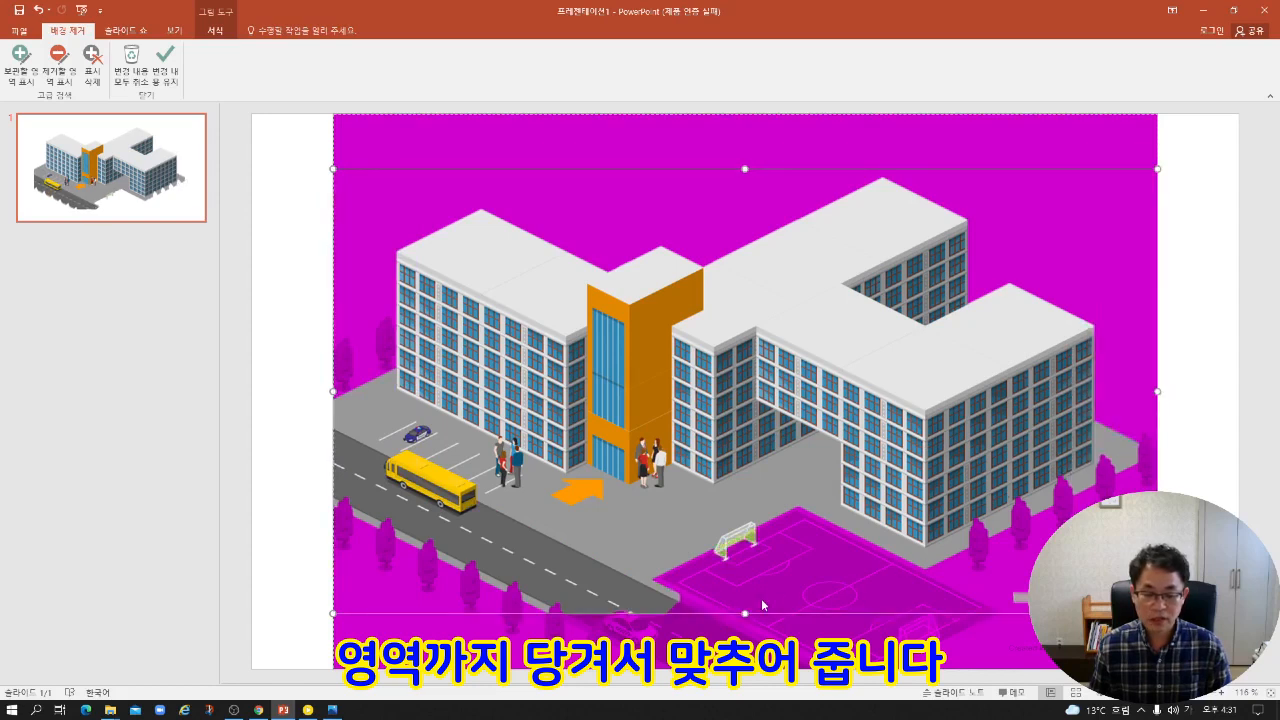
{"action": "left_click_drag", "start_coordinate": [745, 613], "coordinate": [745, 669]}
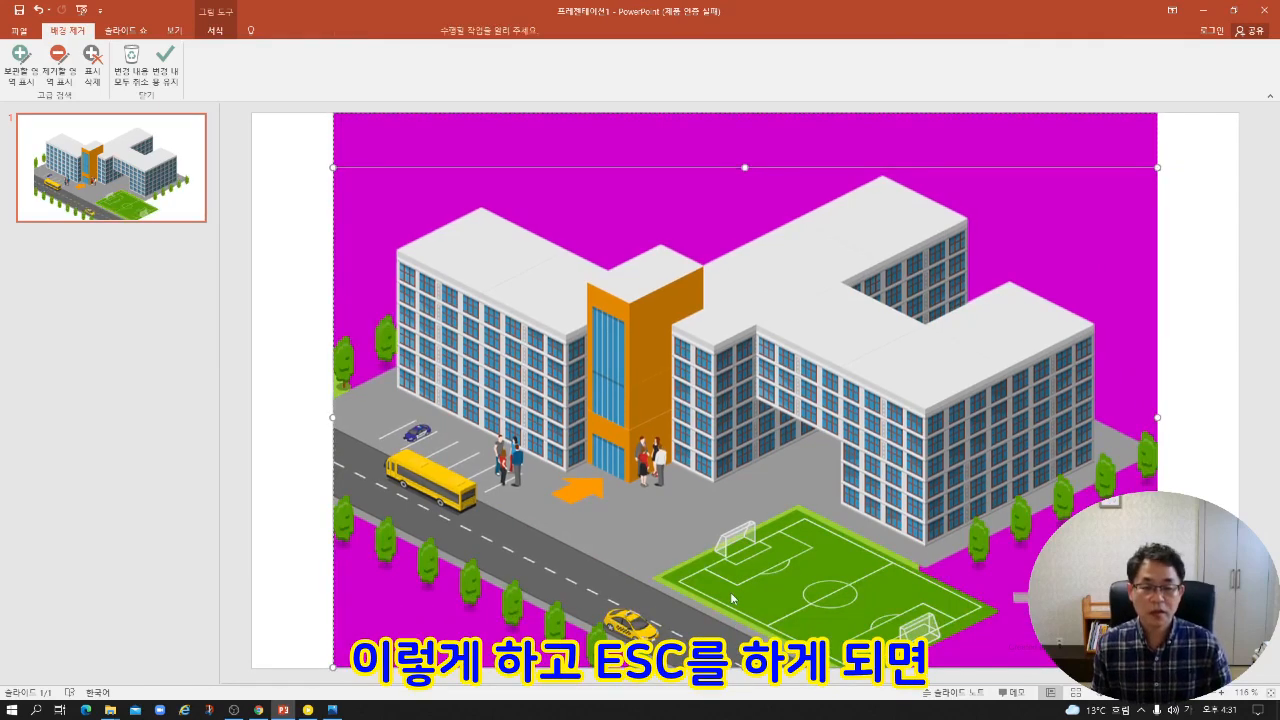
{"action": "key", "text": "Escape"}
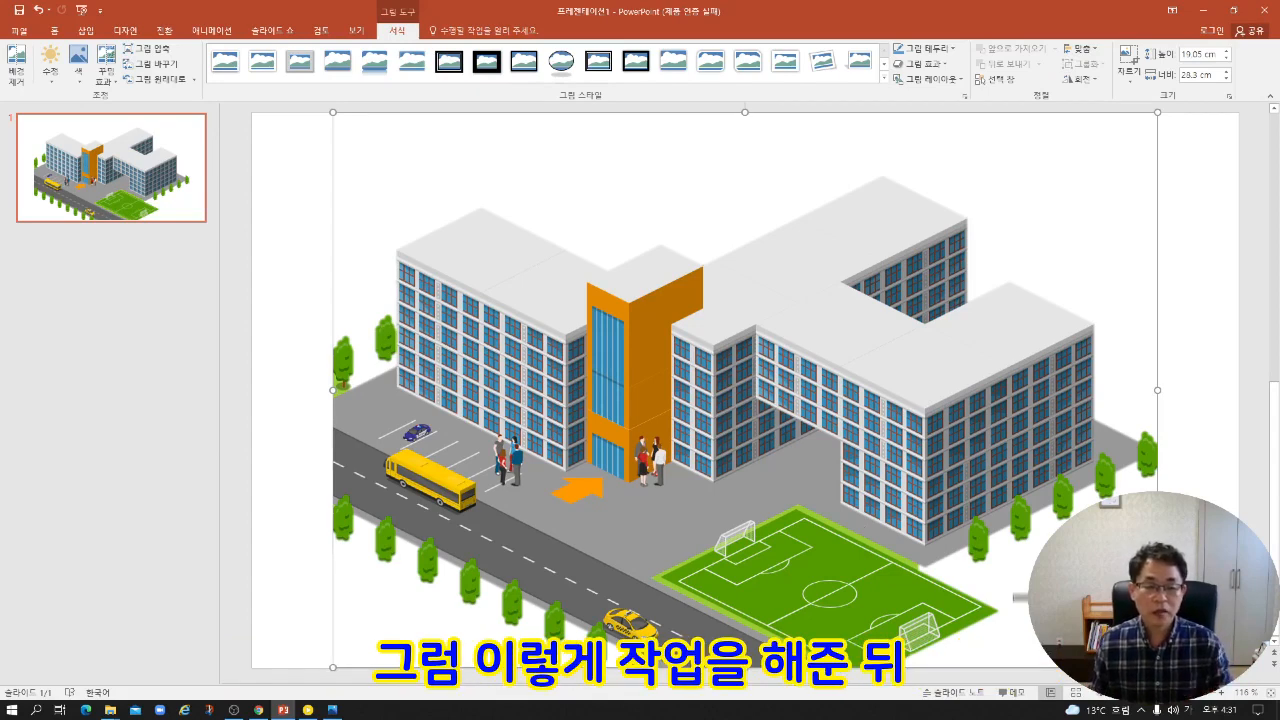
Save the picture without its background as an image file.
{"action": "right_click", "coordinate": [419, 194]}
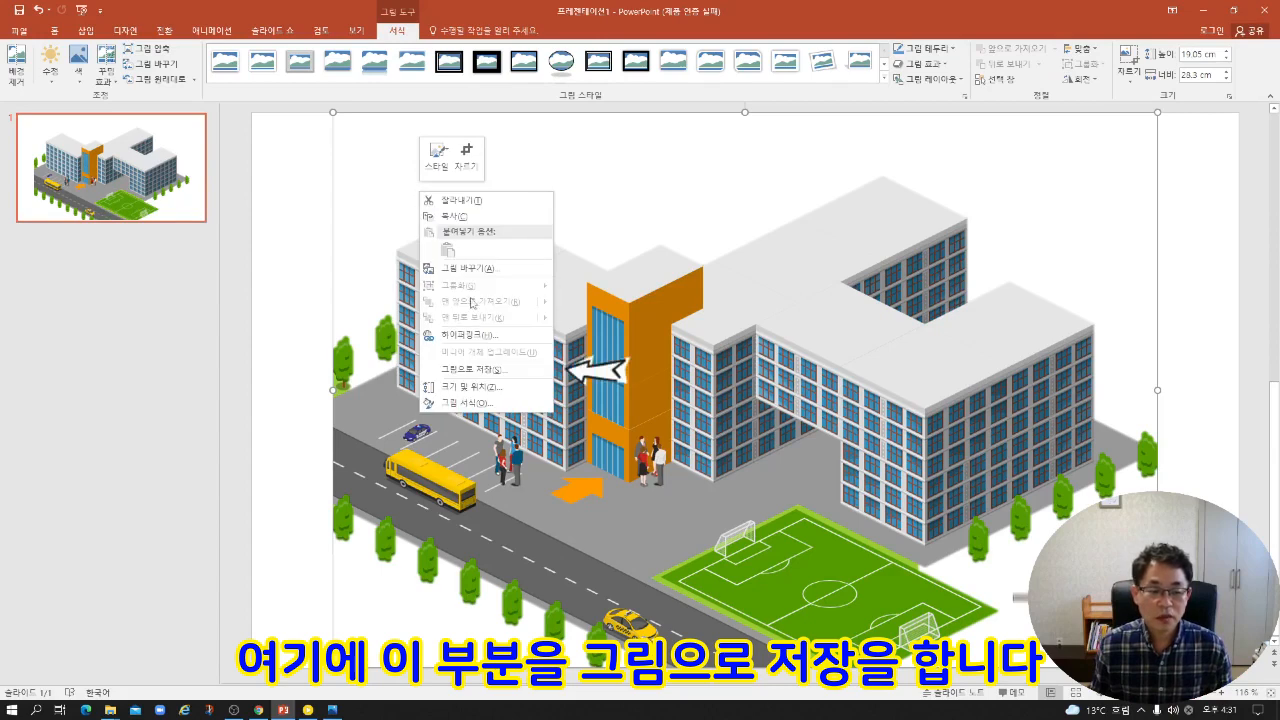
{"action": "left_click", "coordinate": [478, 370]}
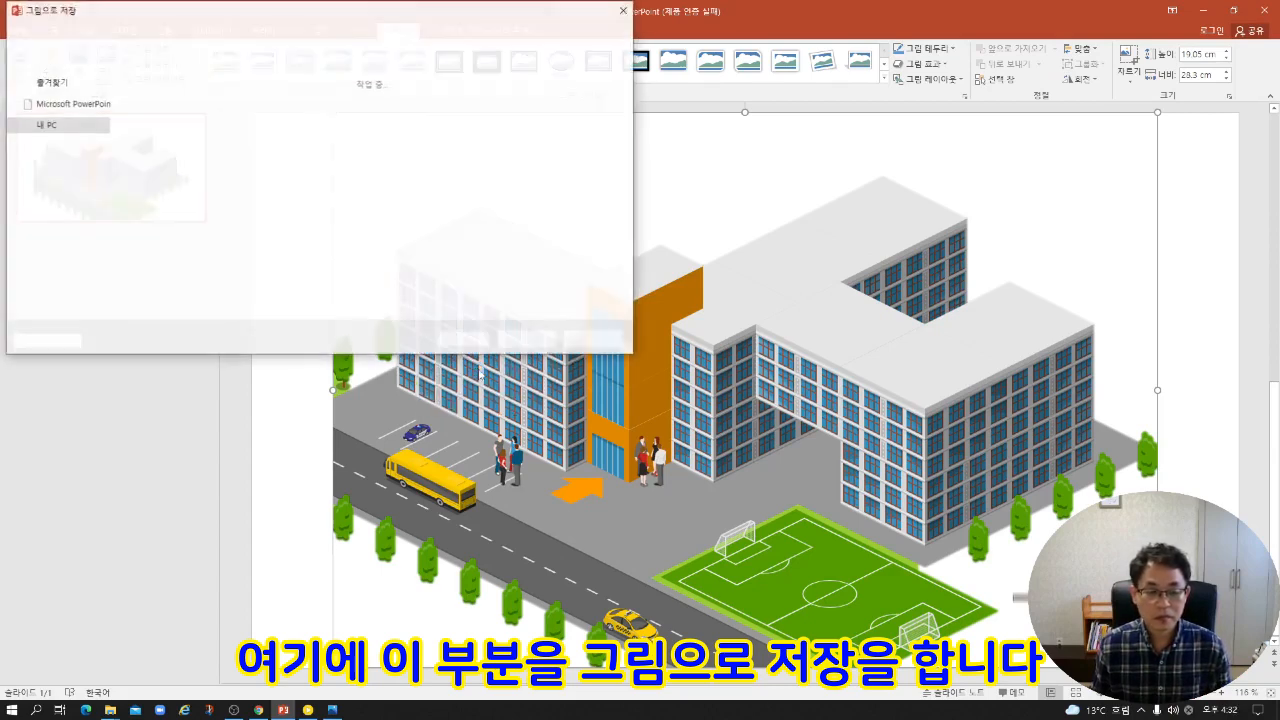
{"action": "left_click", "coordinate": [520, 342]}
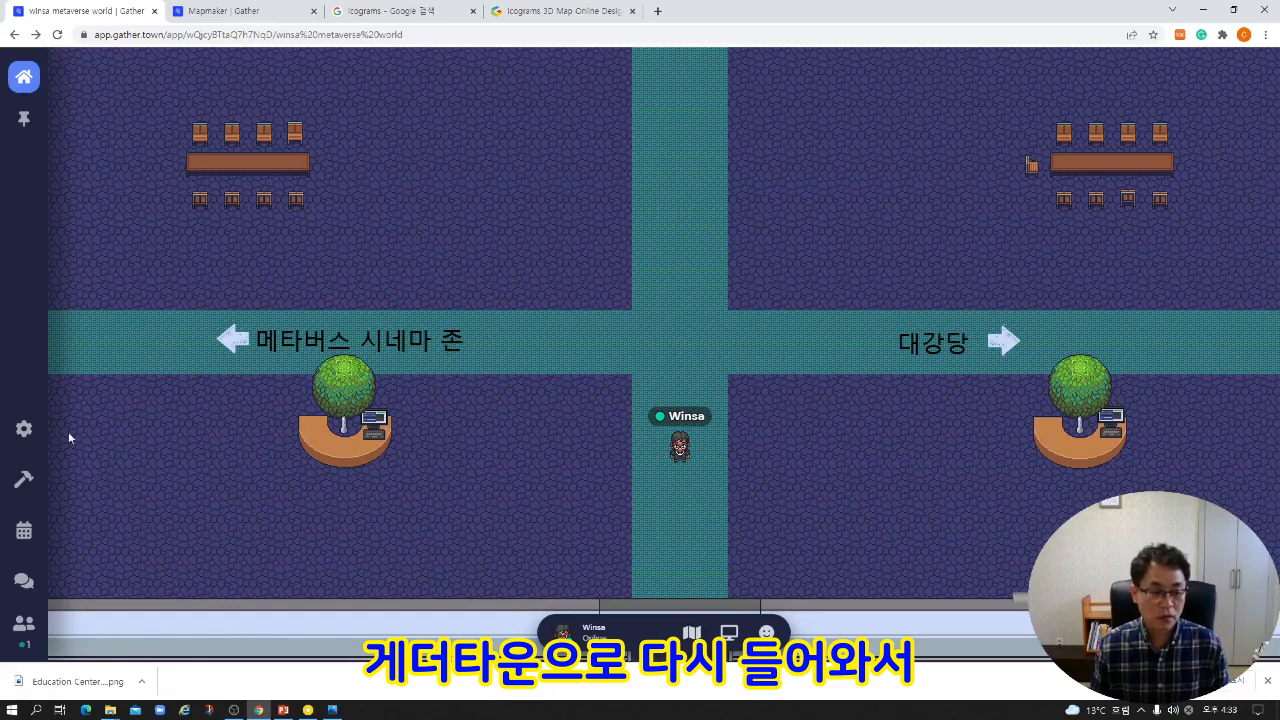
Open the space in Mapmaker and create a blank room named main entry without setting a background.
{"action": "left_click", "coordinate": [15, 486]}
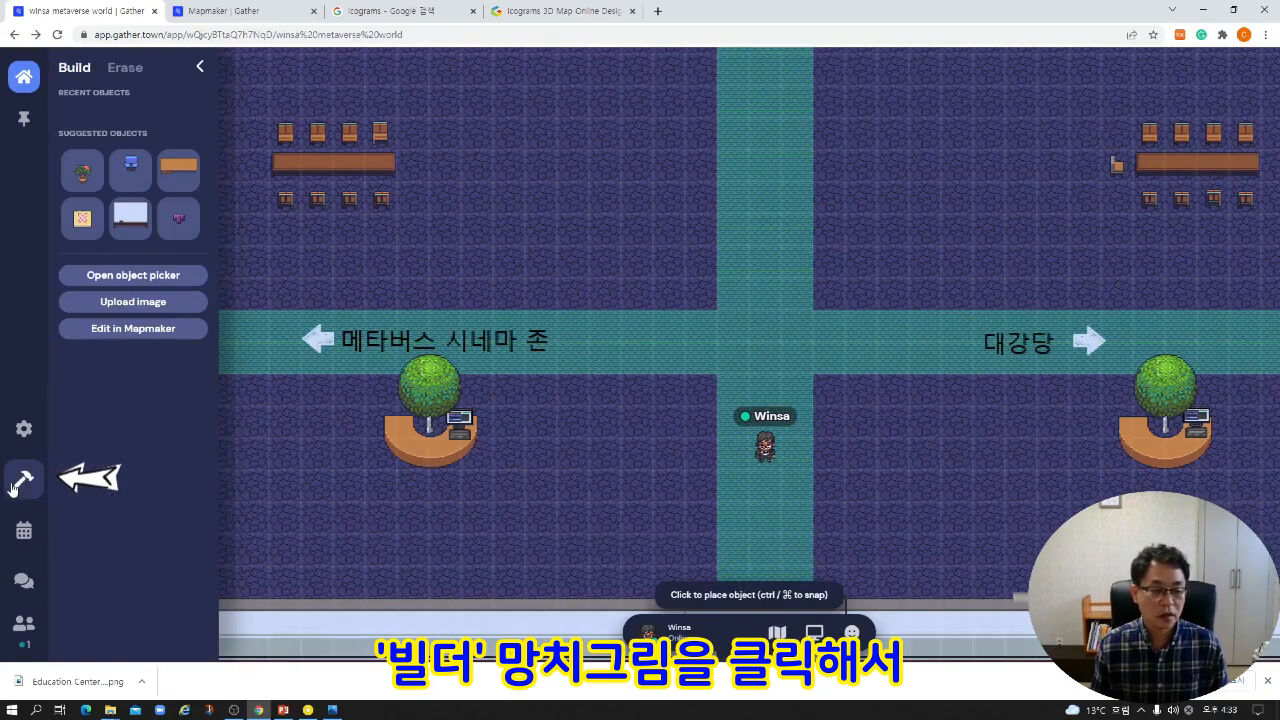
{"action": "left_click", "coordinate": [140, 332]}
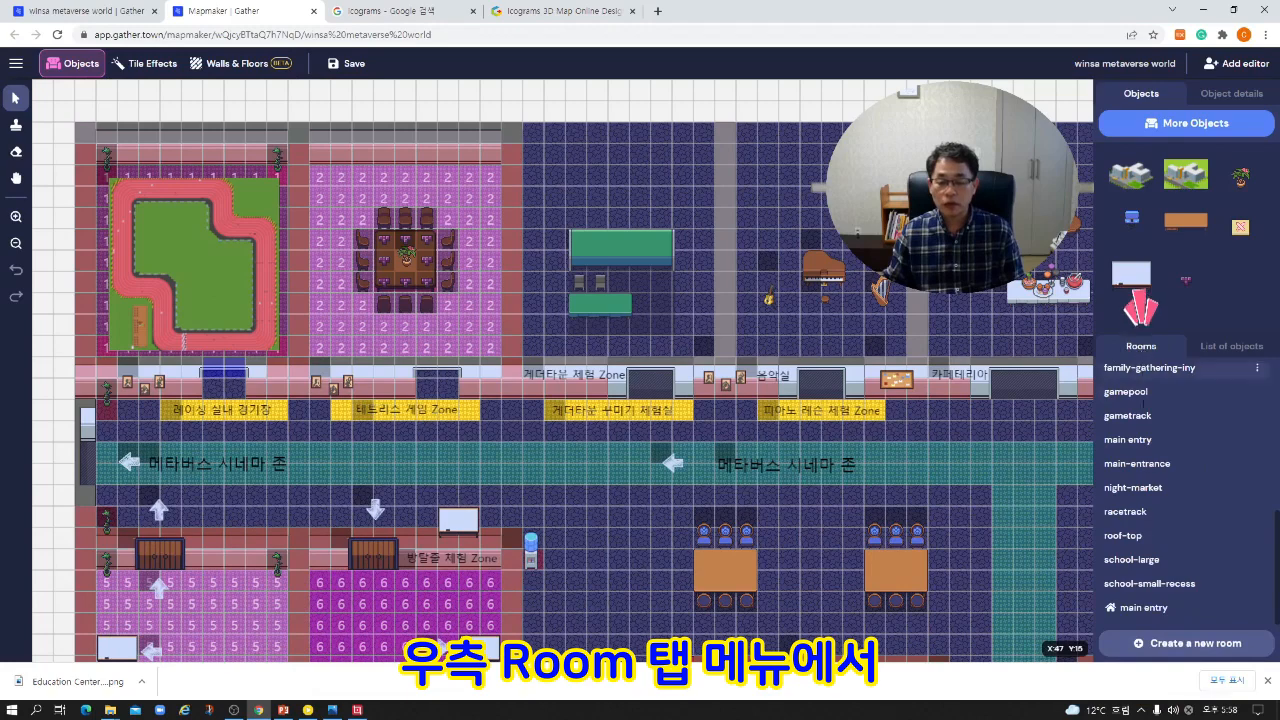
{"action": "left_click", "coordinate": [1186, 645]}
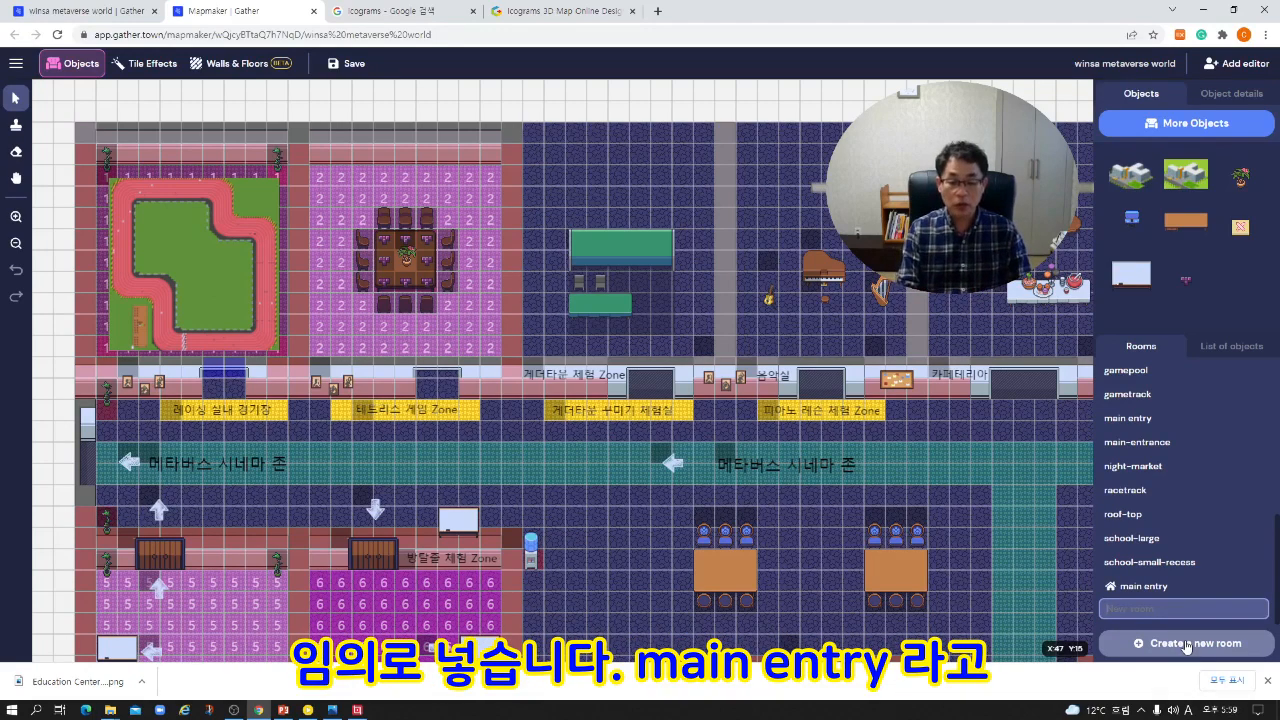
{"action": "type", "text": "main entry"}
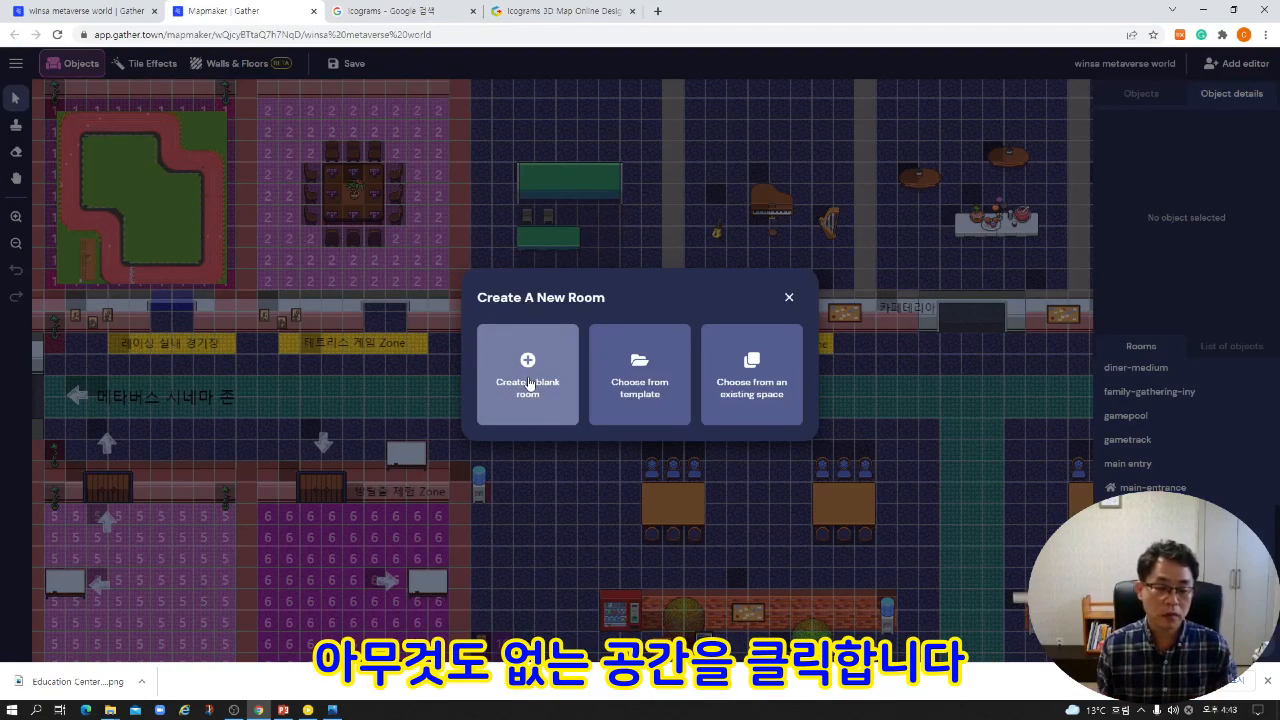
{"action": "left_click", "coordinate": [530, 385]}
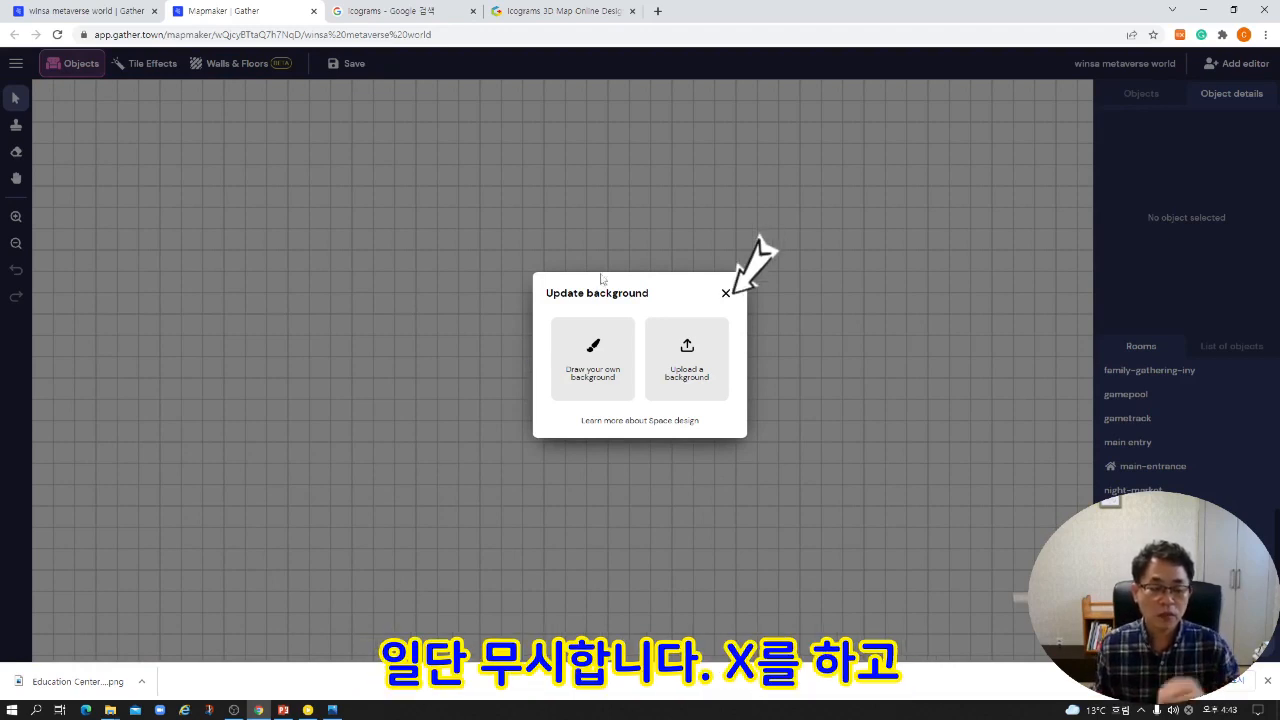
{"action": "left_click", "coordinate": [726, 296]}
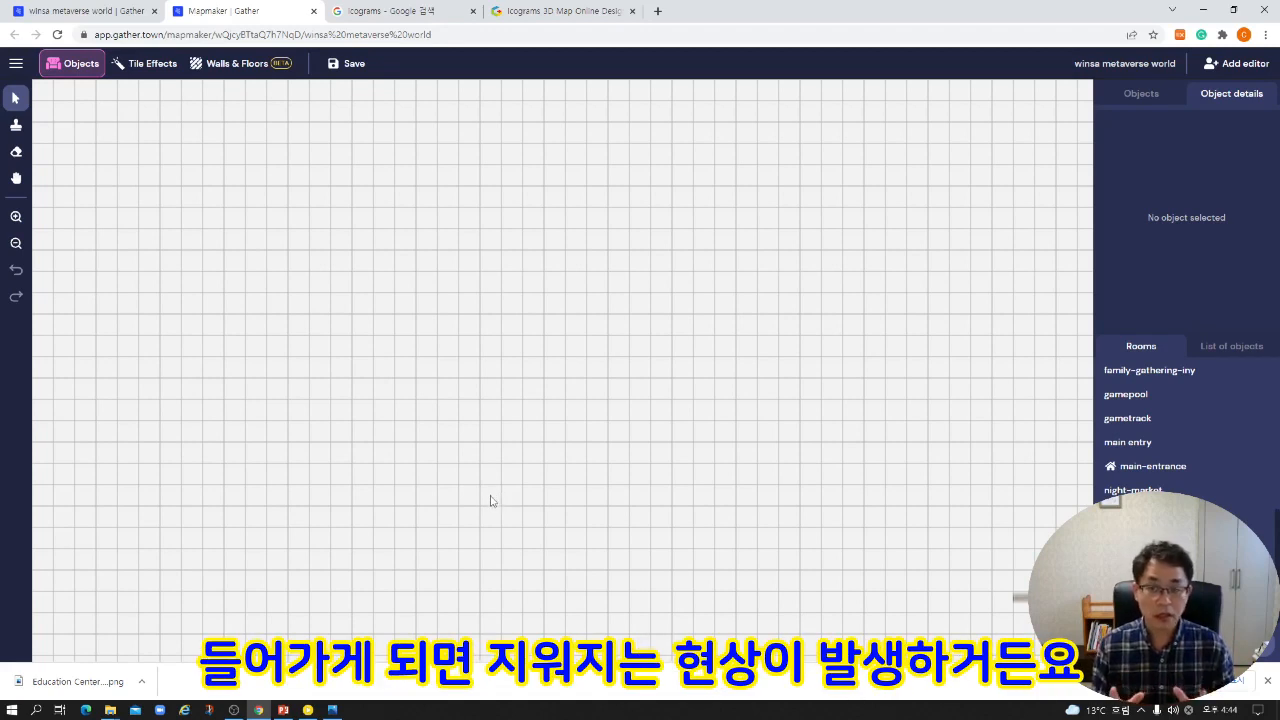
Cover the visible area of the blank room with green grass floor tiles and finish the floor editing.
{"action": "left_click", "coordinate": [236, 65]}
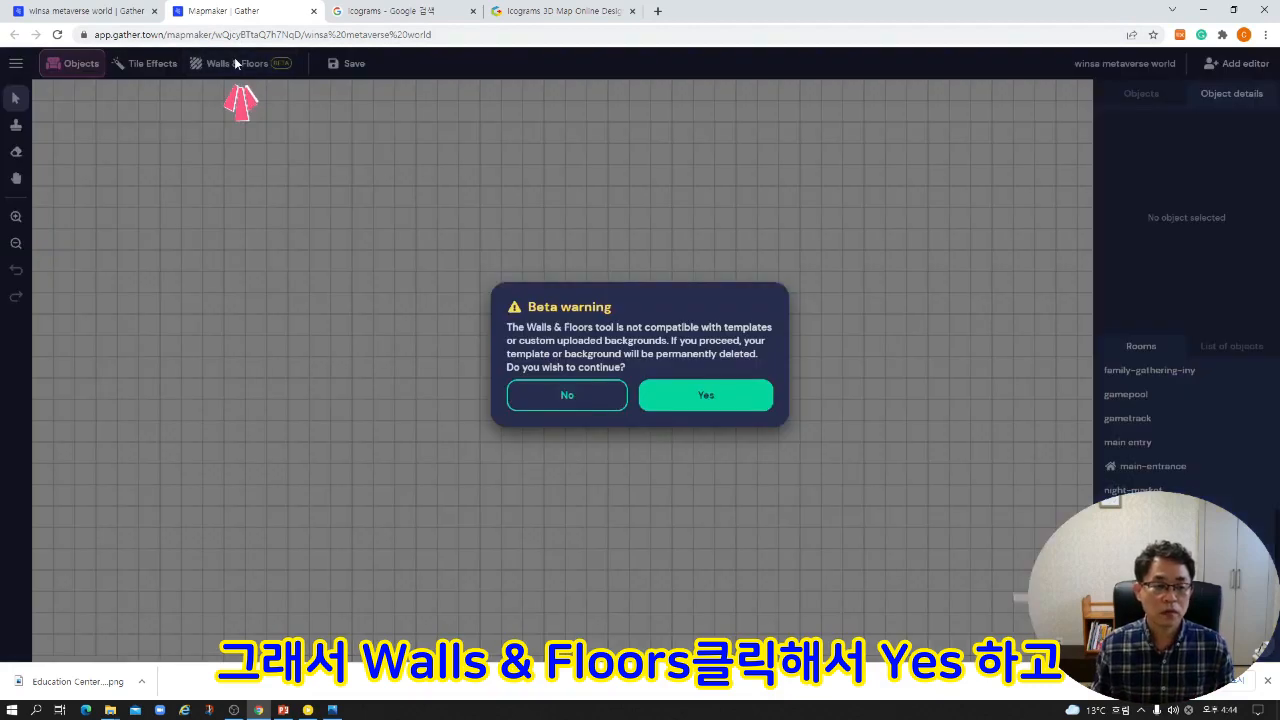
{"action": "left_click", "coordinate": [710, 398]}
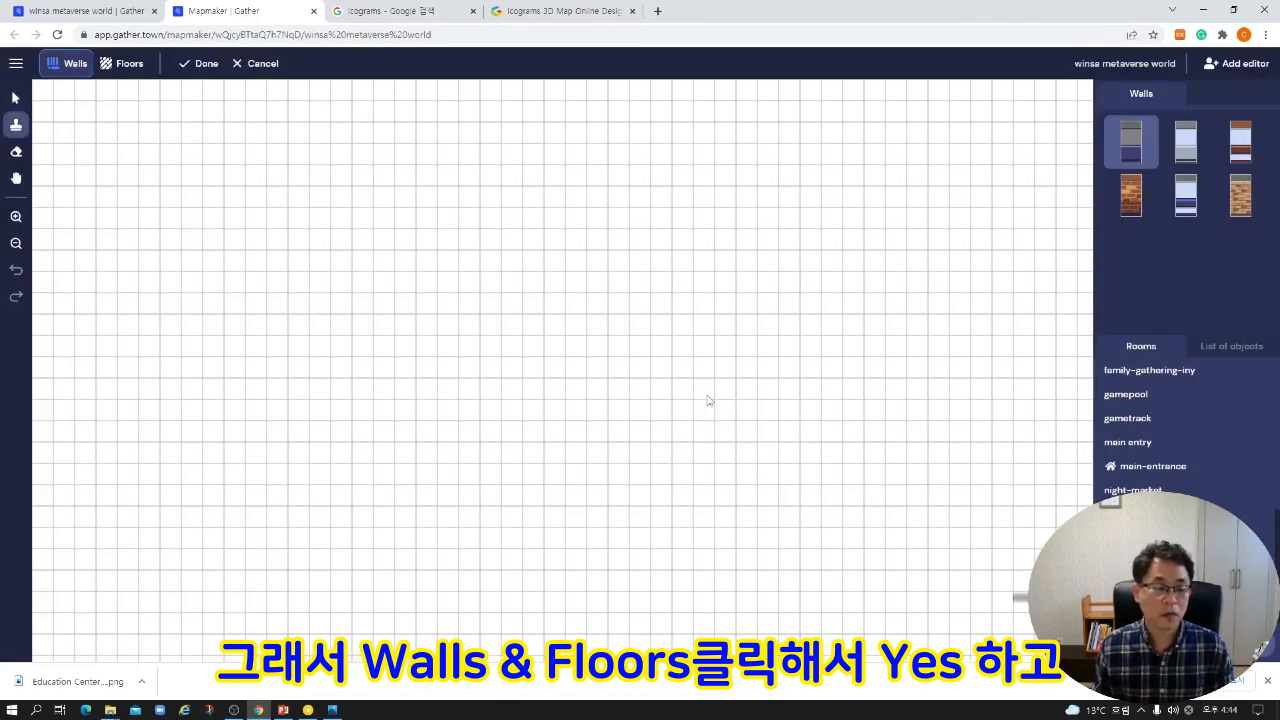
{"action": "left_click", "coordinate": [132, 65]}
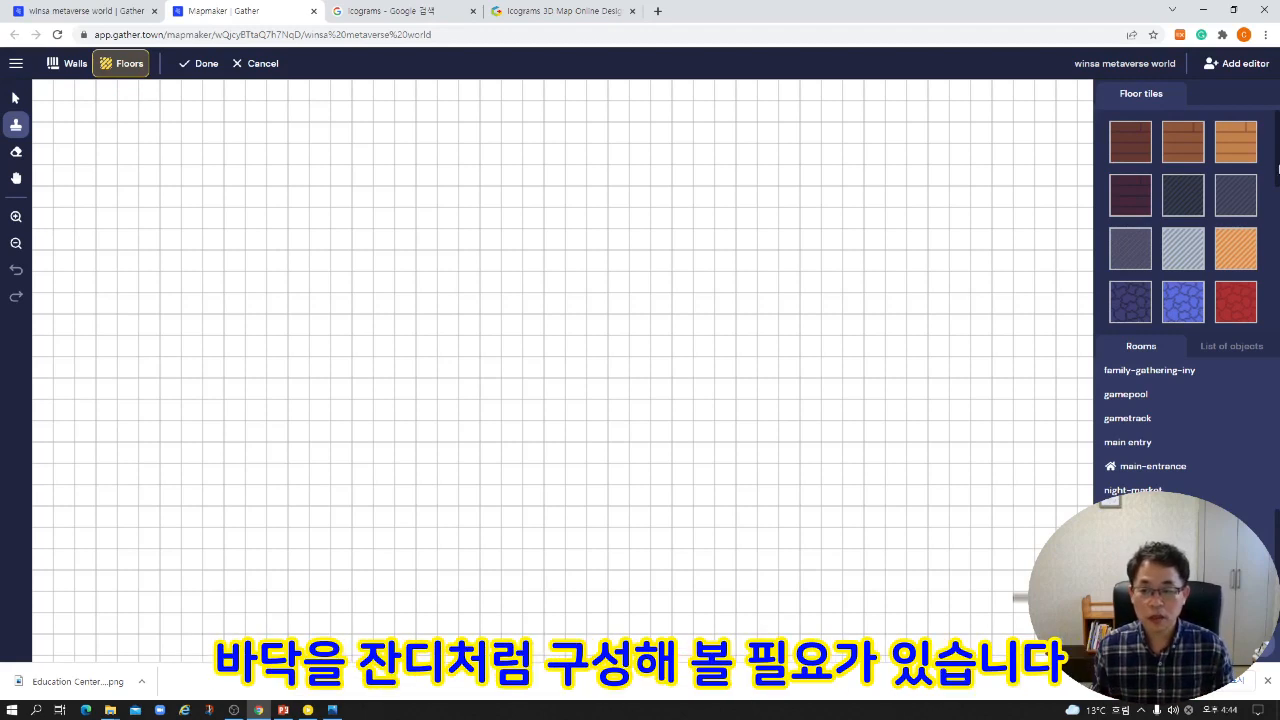
{"action": "scroll", "coordinate": [1277, 167], "scroll_direction": "down", "scroll_amount": 2}
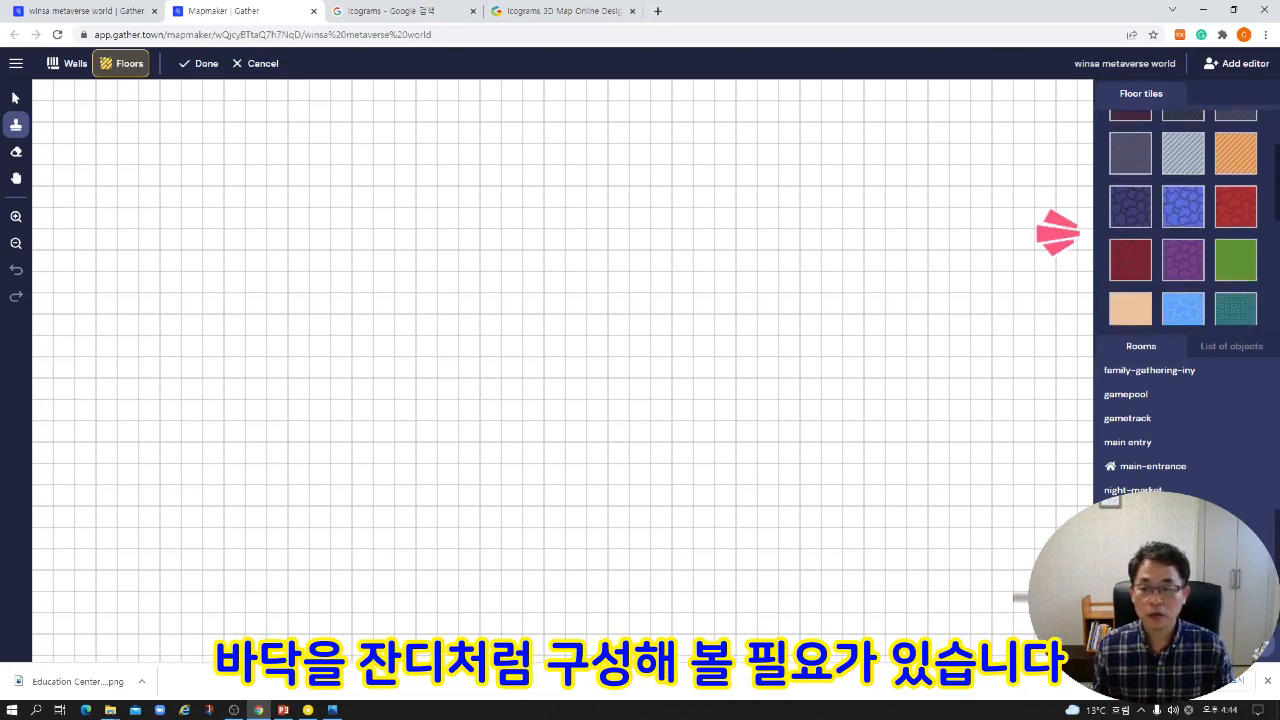
{"action": "left_click", "coordinate": [1234, 262]}
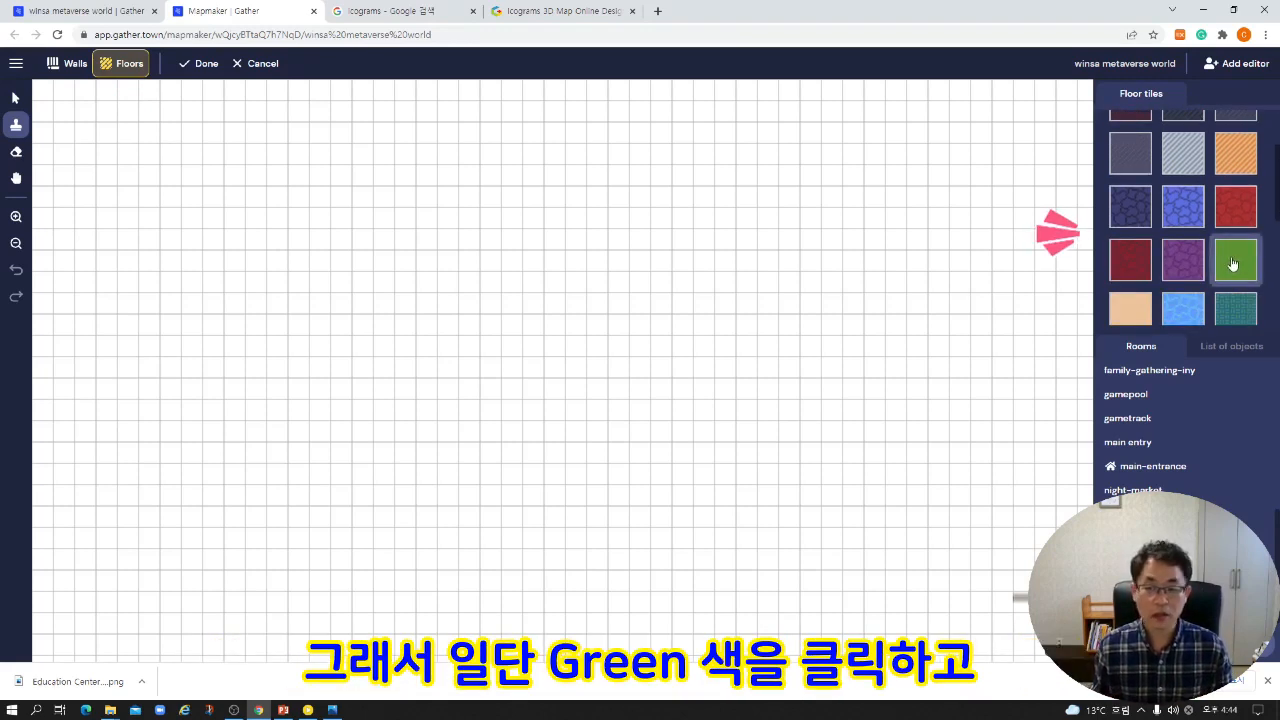
{"action": "left_click_drag", "start_coordinate": [48, 98], "coordinate": [1085, 650]}
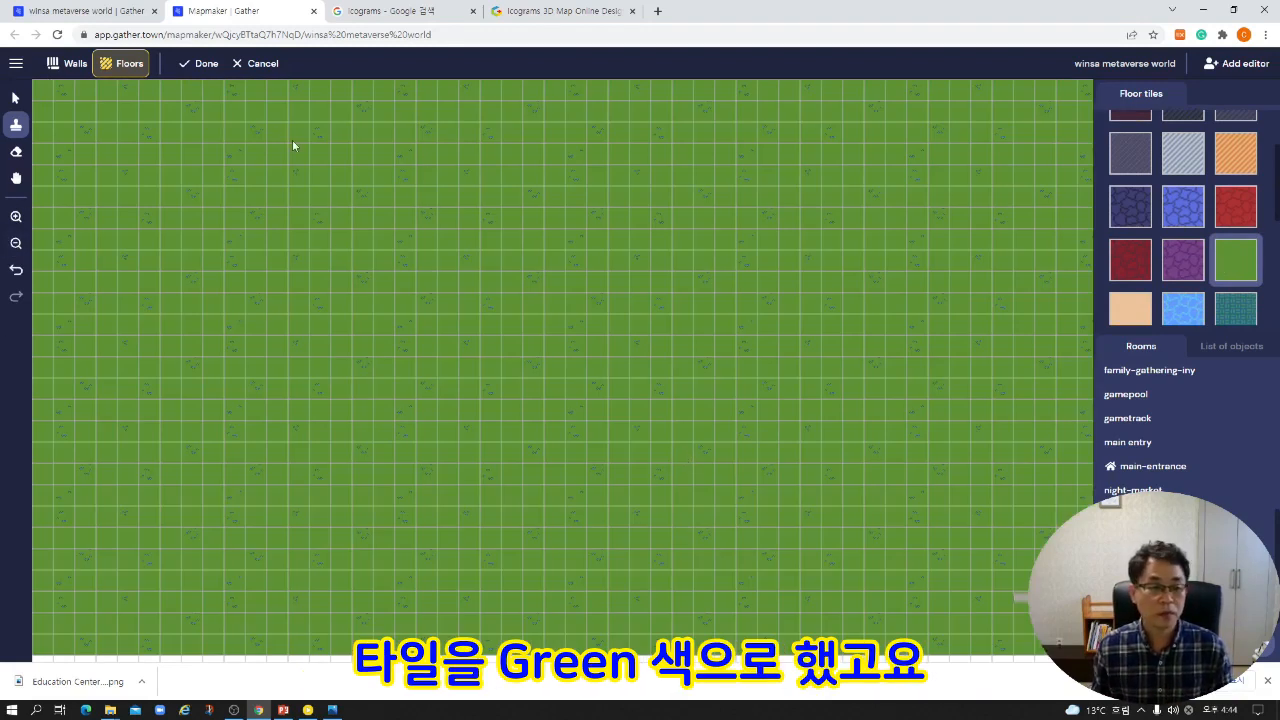
{"action": "left_click", "coordinate": [195, 64]}
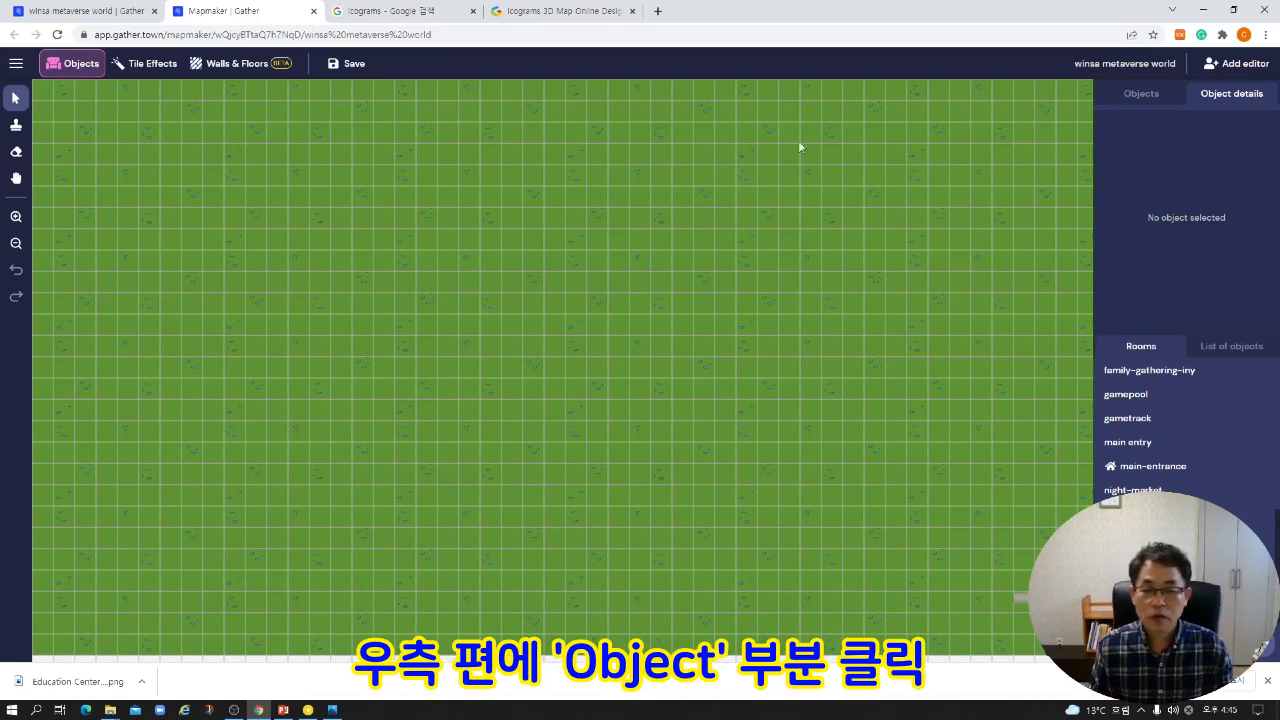
Upload the 그림1 picture from the Pictures folder as a new object with No interaction and select it for placement.
{"action": "left_click", "coordinate": [1127, 99]}
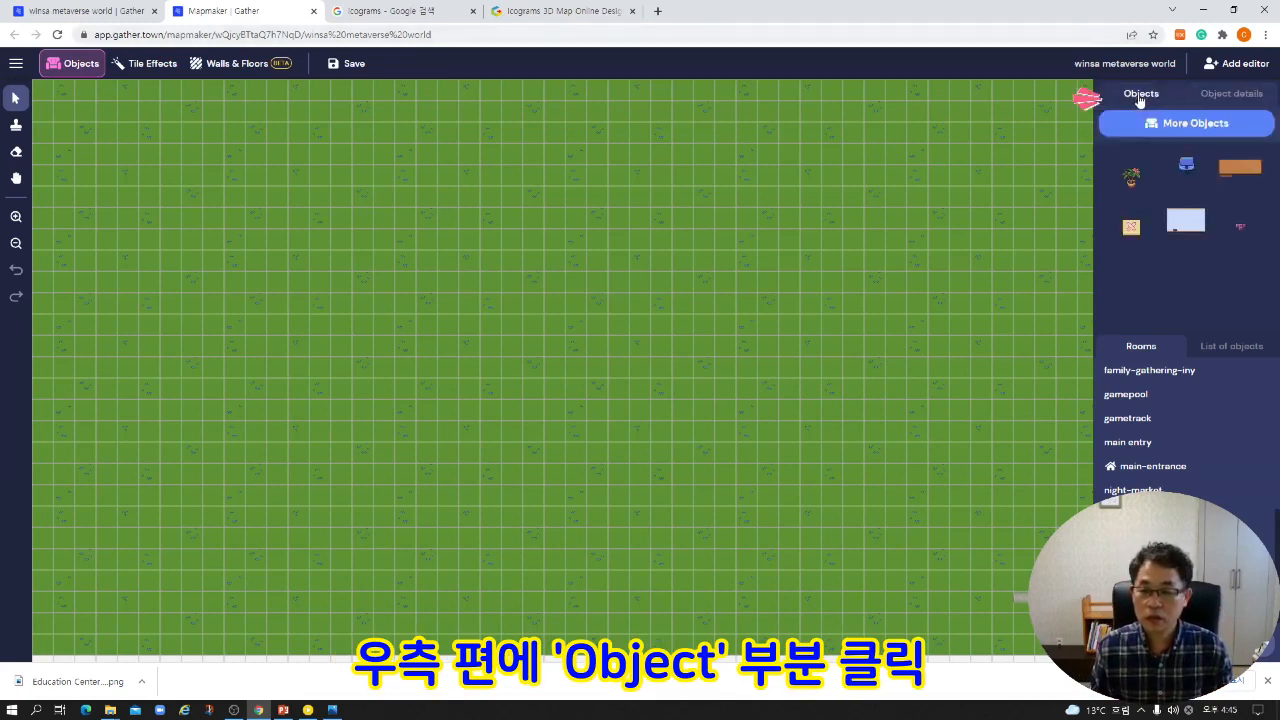
{"action": "left_click", "coordinate": [1178, 124]}
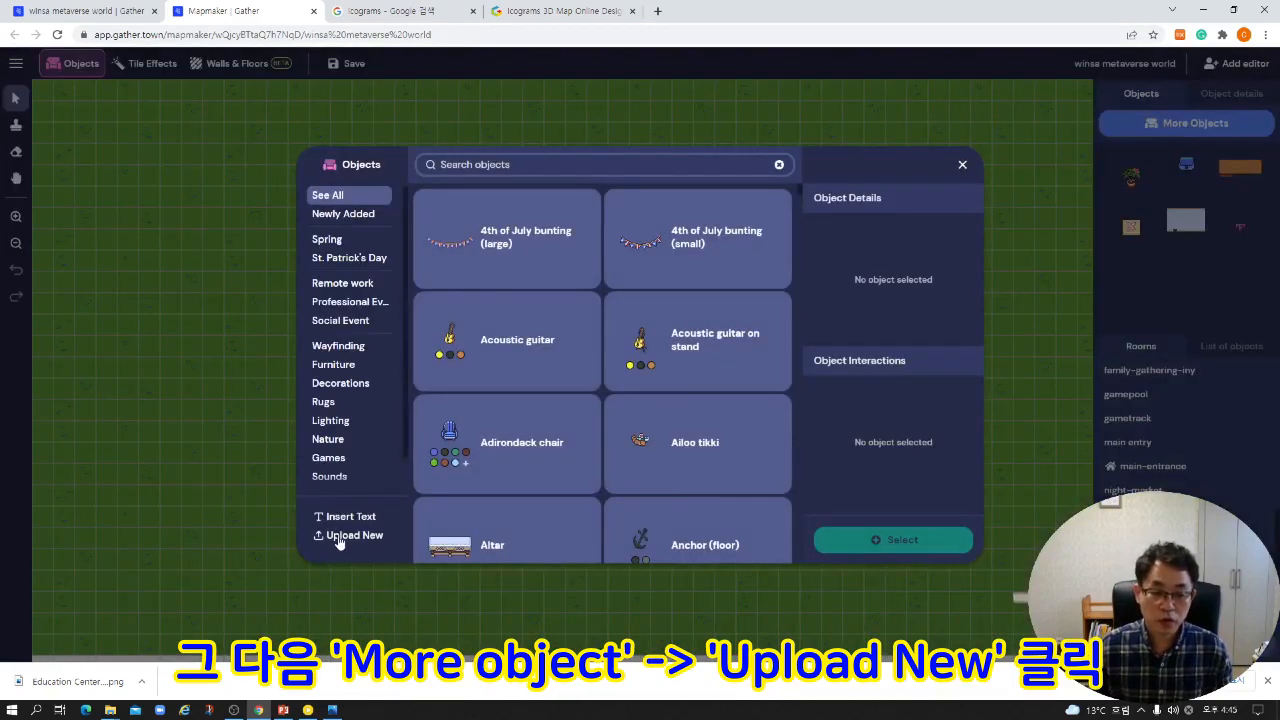
{"action": "left_click", "coordinate": [339, 540]}
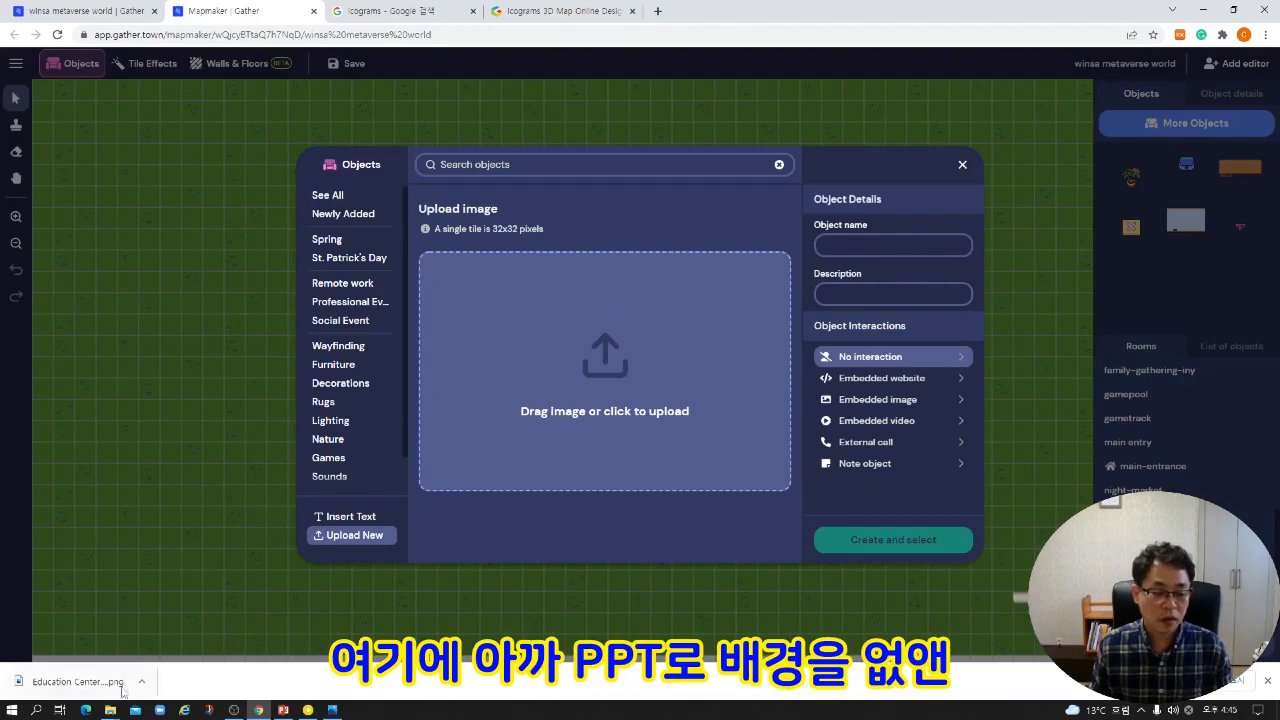
{"action": "left_click", "coordinate": [110, 709]}
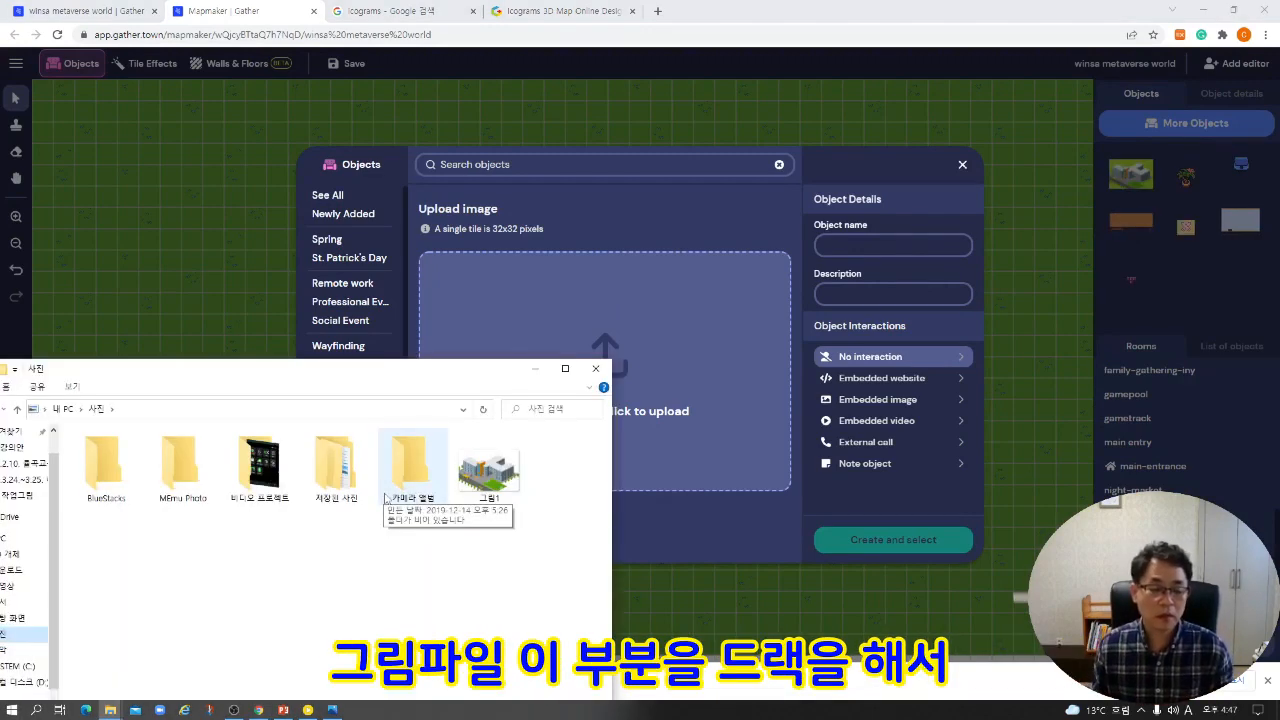
{"action": "left_click_drag", "start_coordinate": [490, 468], "coordinate": [653, 375]}
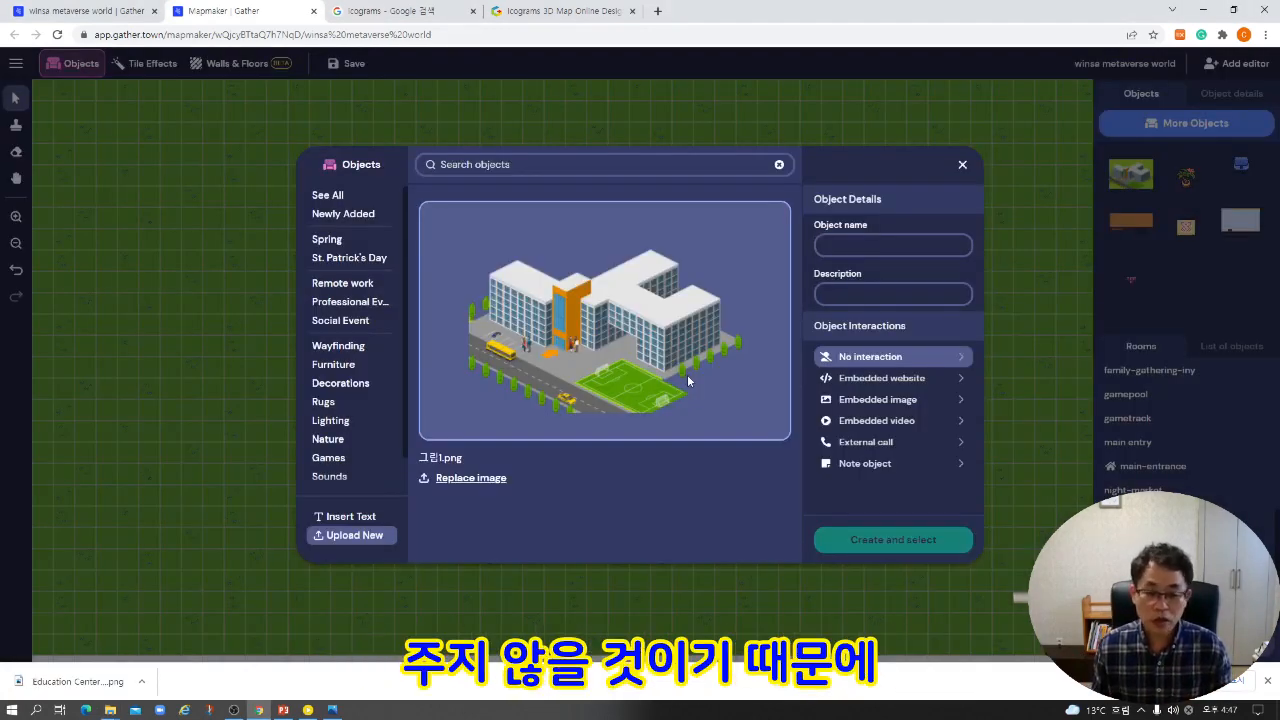
{"action": "left_click", "coordinate": [895, 358]}
{"action": "left_click", "coordinate": [934, 539]}
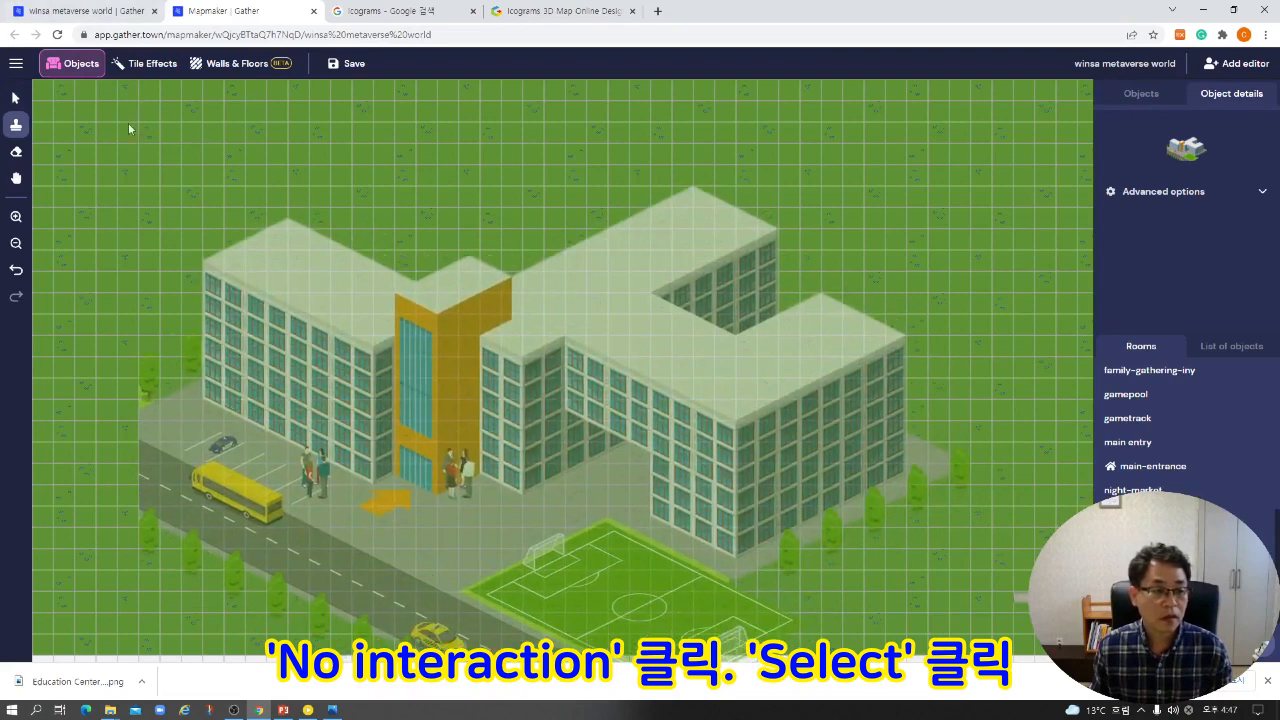
Place the school building object near the upper-left corner of the grass floor and try to save the map.
{"action": "left_click", "coordinate": [67, 120]}
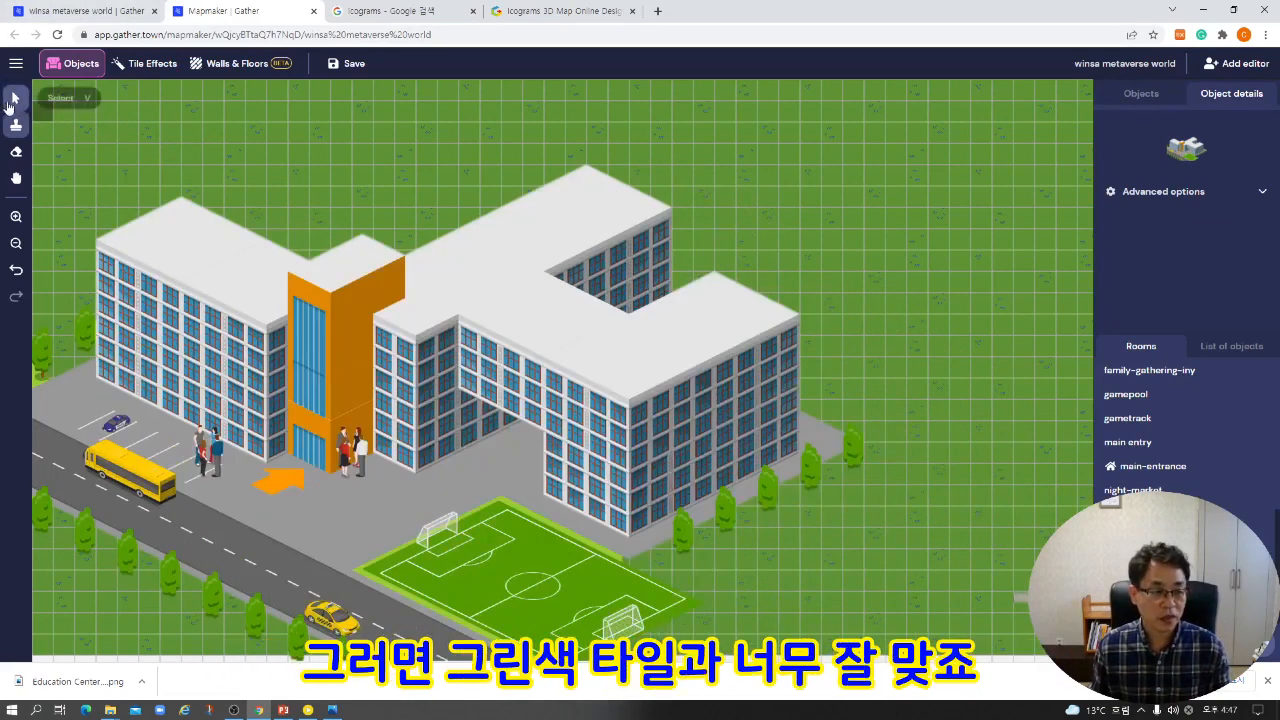
{"action": "left_click", "coordinate": [15, 98]}
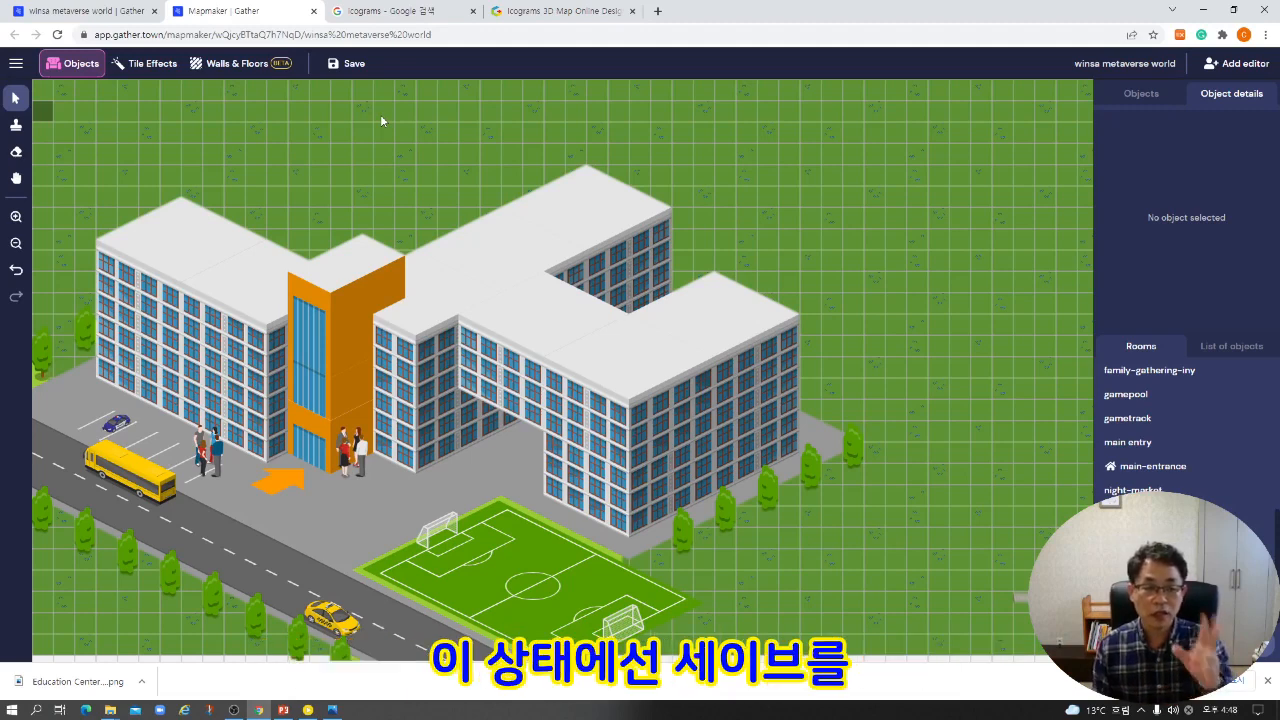
{"action": "left_click", "coordinate": [350, 63]}
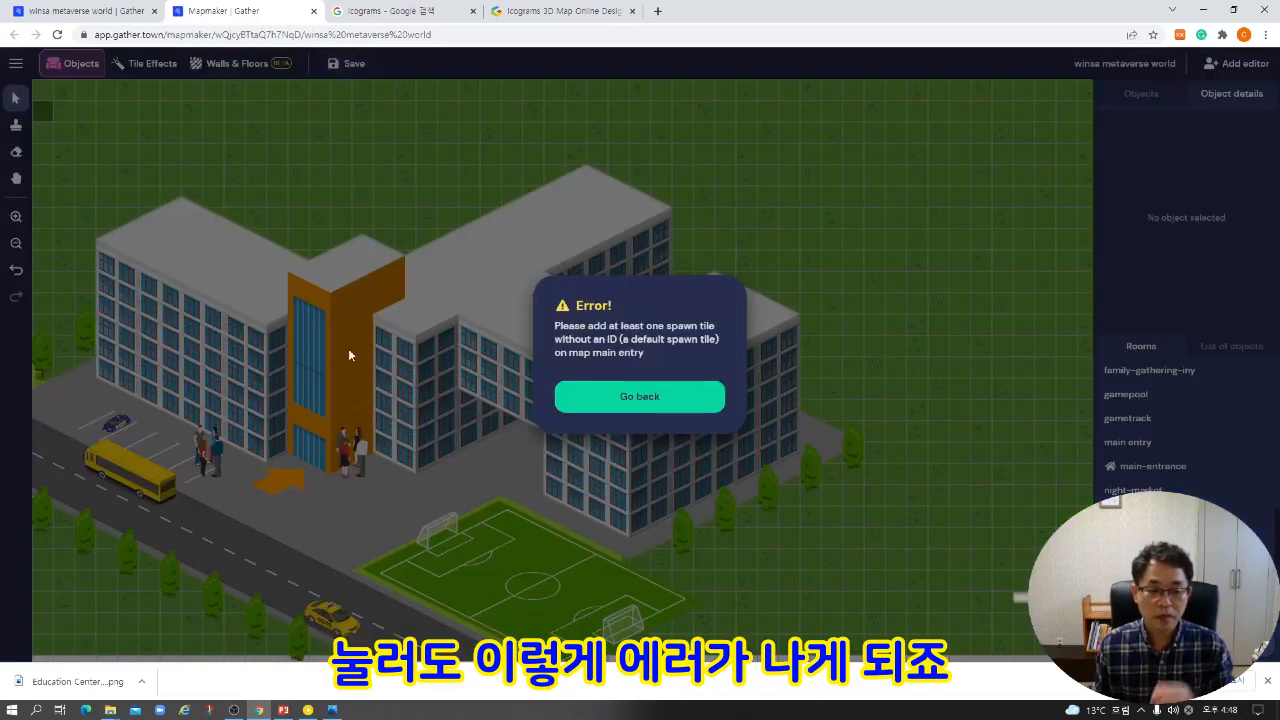
{"action": "left_click", "coordinate": [658, 402]}
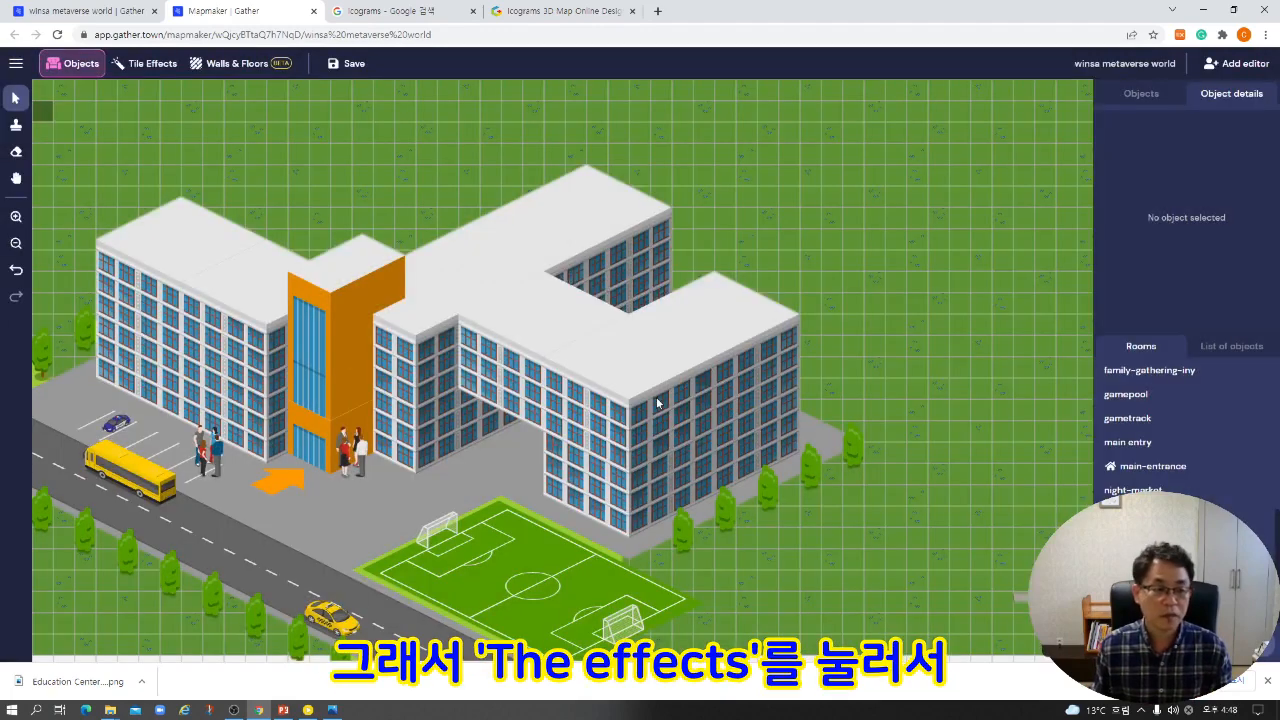
Add a horizontal row of 14 default Spawn tiles, one on every other tile, below the school building and save the map.
{"action": "left_click", "coordinate": [152, 66]}
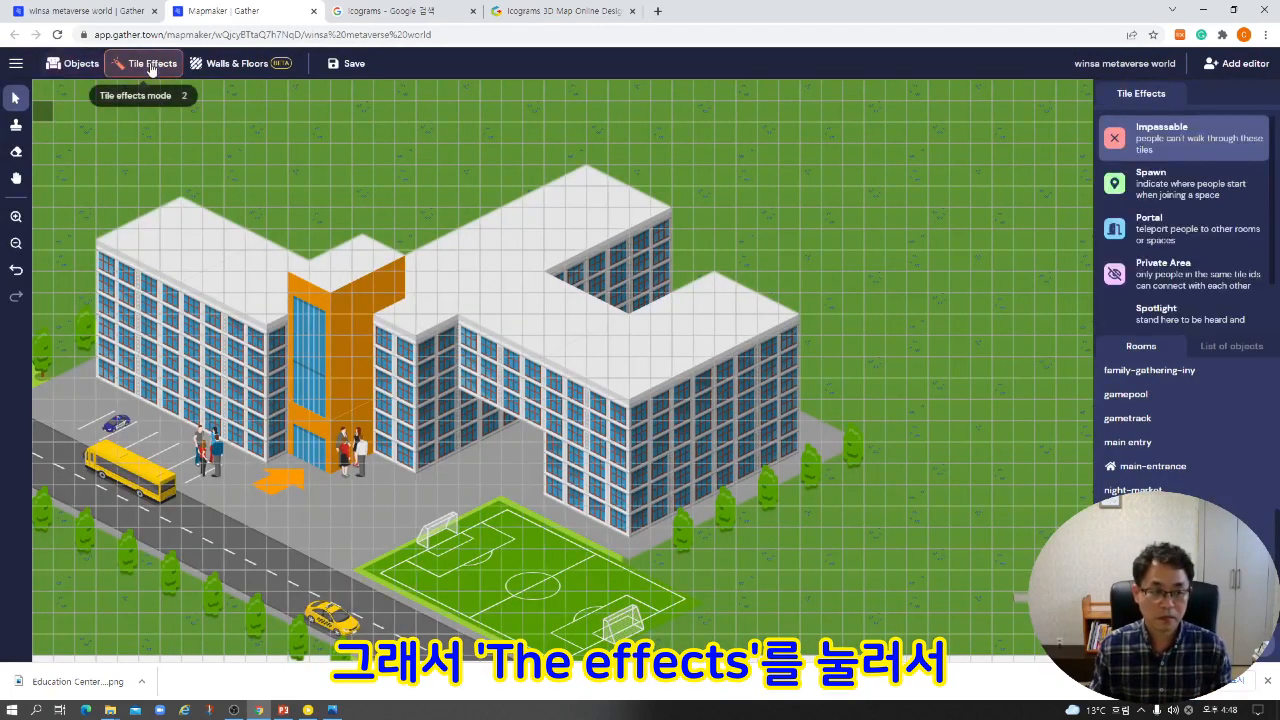
{"action": "left_click", "coordinate": [1166, 195]}
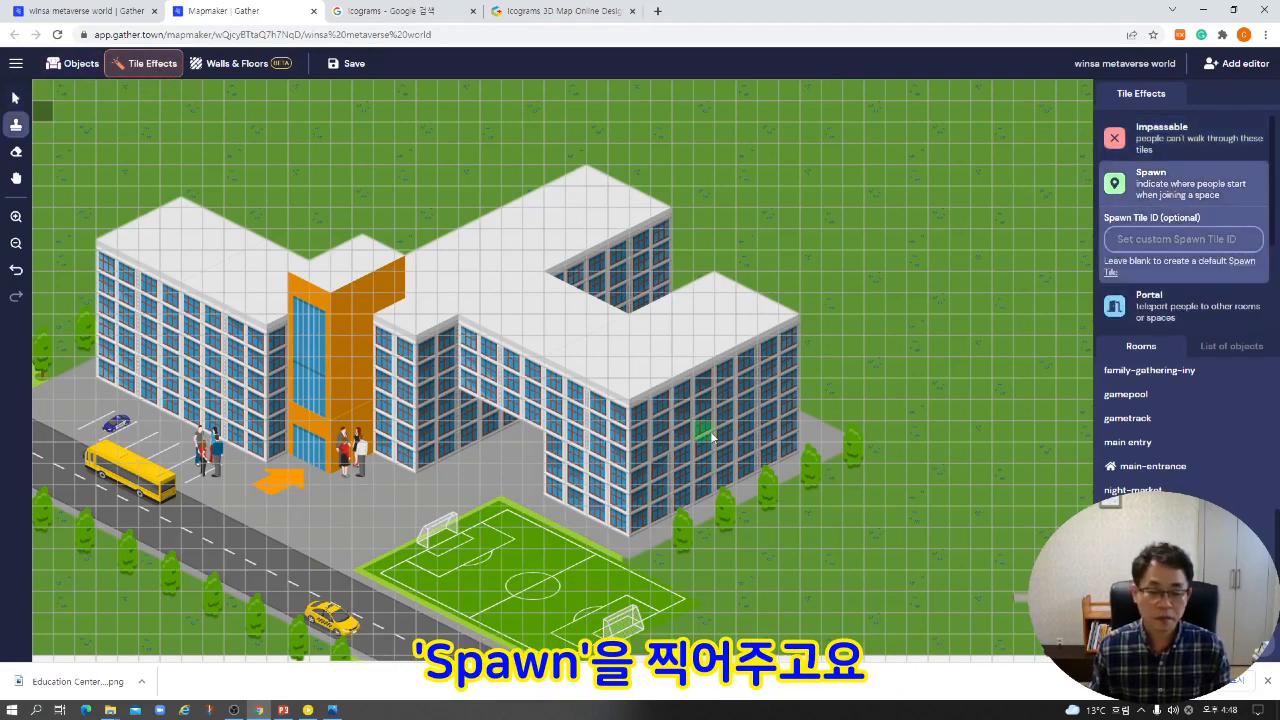
{"action": "left_click", "coordinate": [107, 604]}
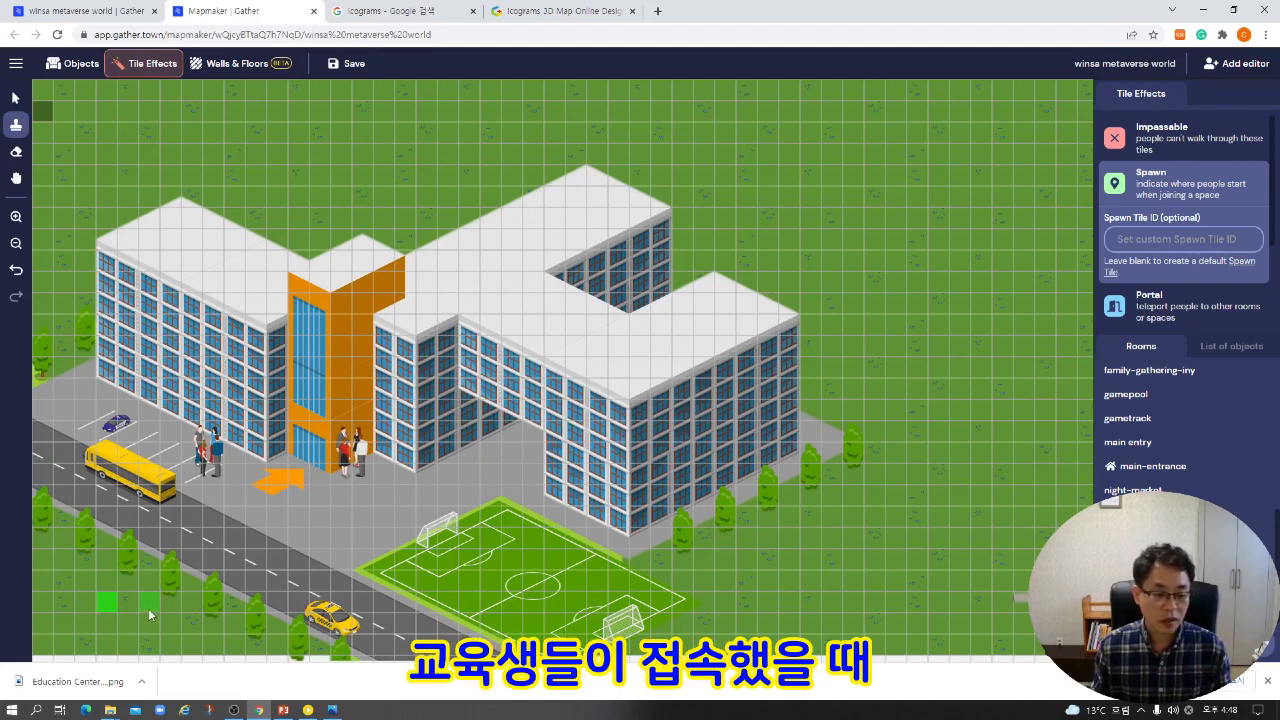
{"action": "left_click", "coordinate": [192, 603]}
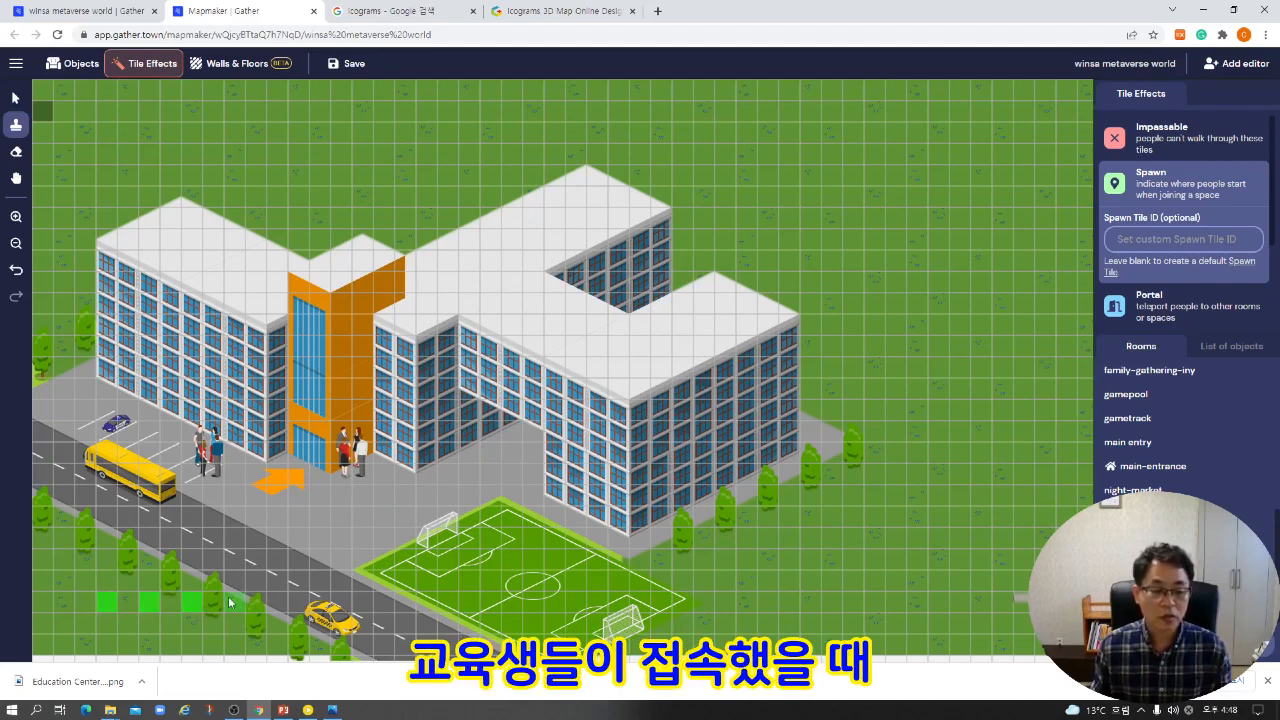
{"action": "left_click", "coordinate": [236, 603]}
{"action": "left_click", "coordinate": [278, 603]}
{"action": "left_click", "coordinate": [320, 603]}
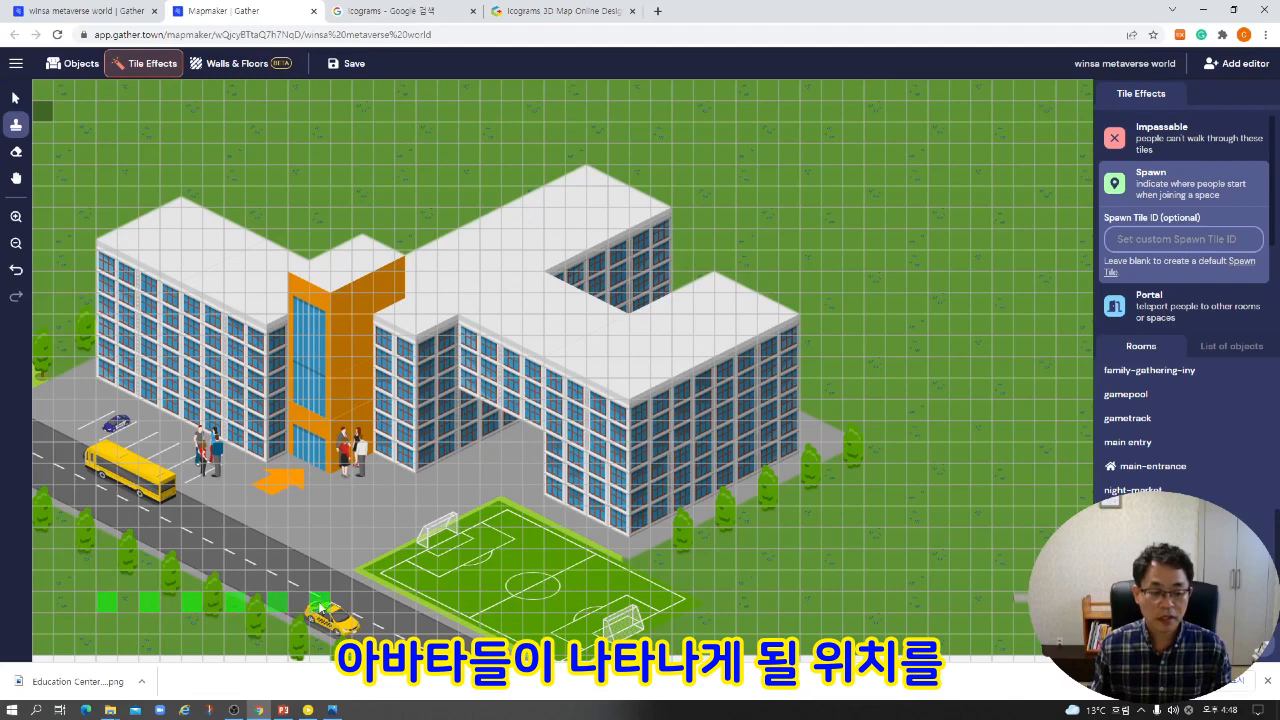
{"action": "left_click", "coordinate": [365, 604]}
{"action": "left_click", "coordinate": [406, 603]}
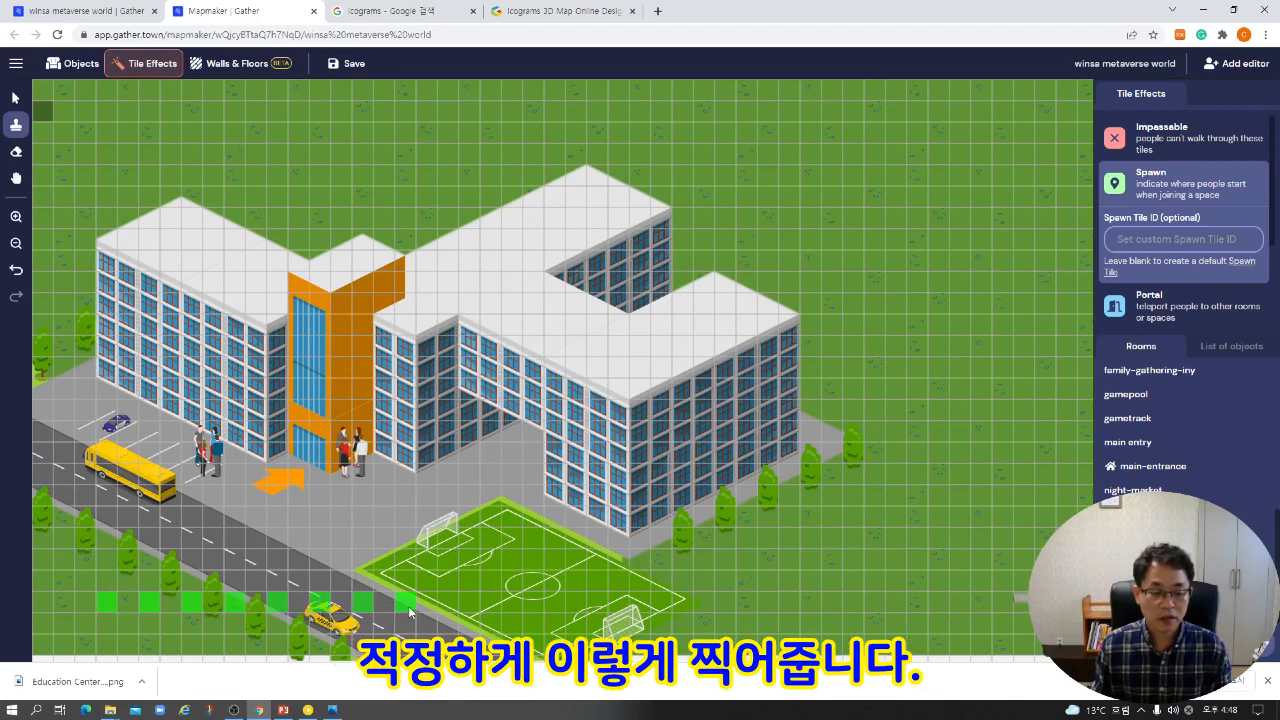
{"action": "left_click", "coordinate": [447, 604]}
{"action": "left_click", "coordinate": [490, 604]}
{"action": "left_click", "coordinate": [533, 604]}
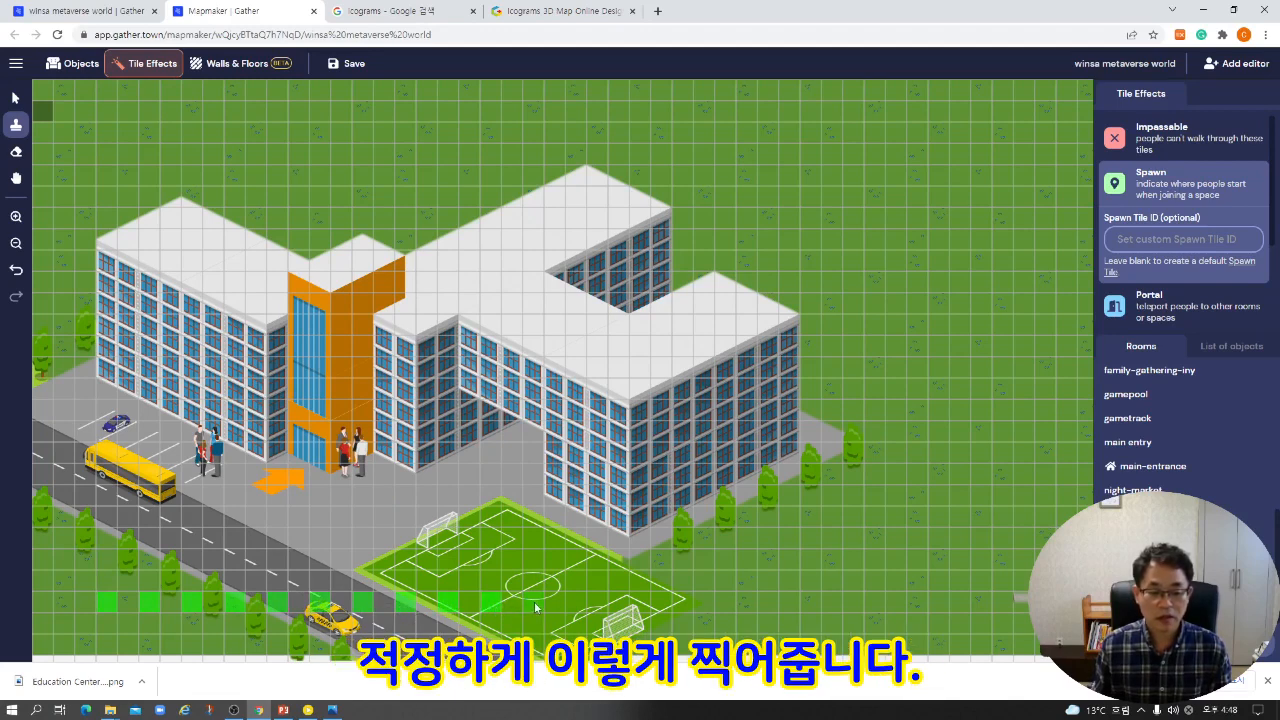
{"action": "left_click", "coordinate": [576, 604]}
{"action": "left_click", "coordinate": [618, 604]}
{"action": "left_click", "coordinate": [661, 604]}
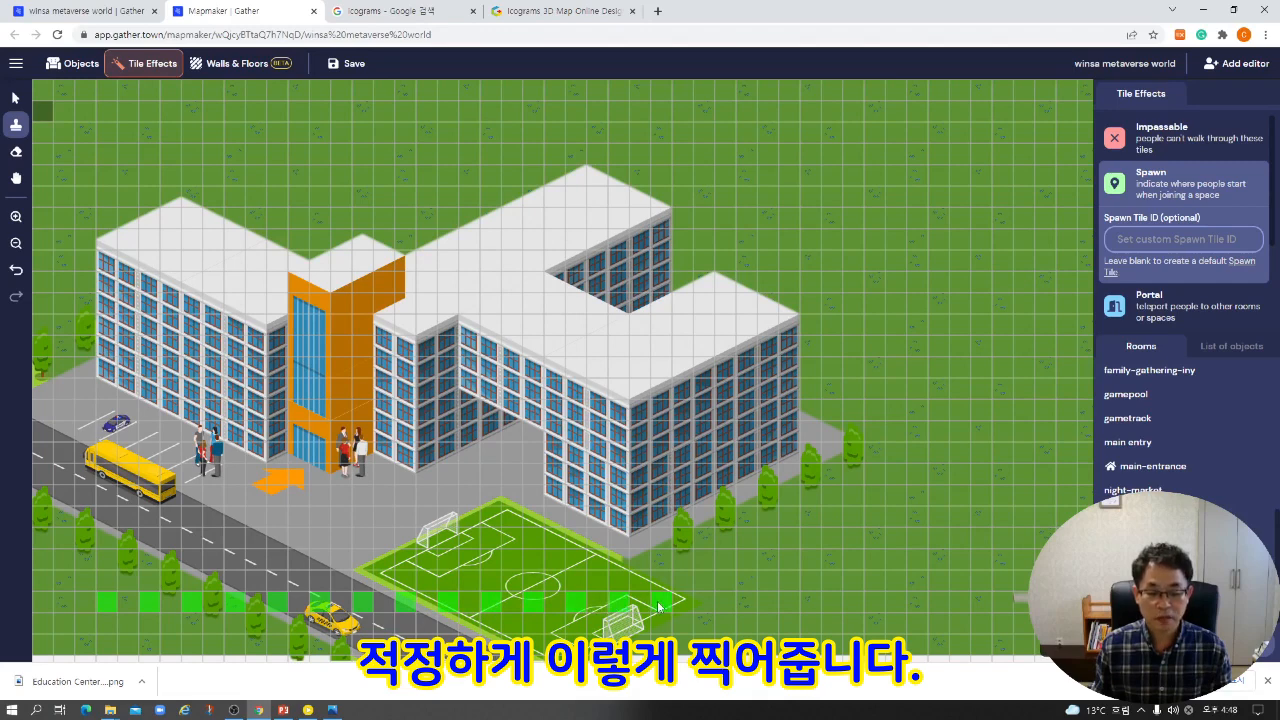
{"action": "left_click", "coordinate": [350, 64]}
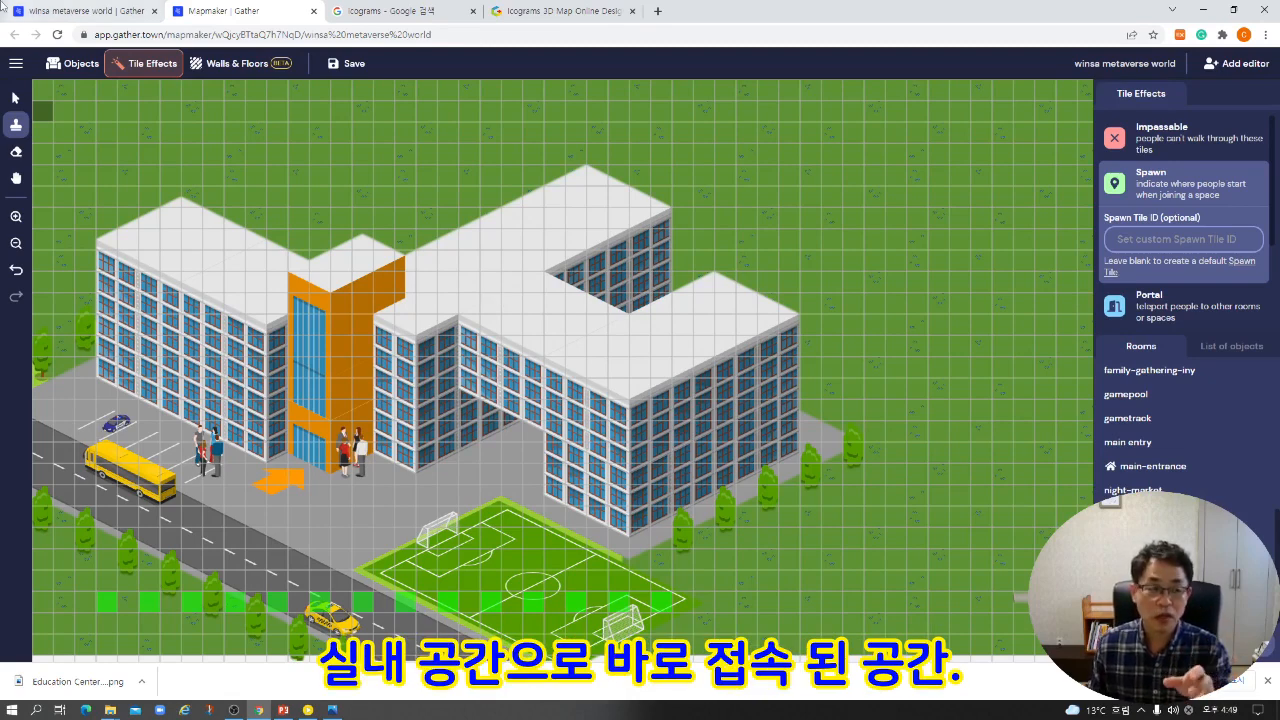
Check the live space's starting room, then make the last main entry room in Mapmaker's room list the primary room.
{"action": "left_click", "coordinate": [87, 12]}
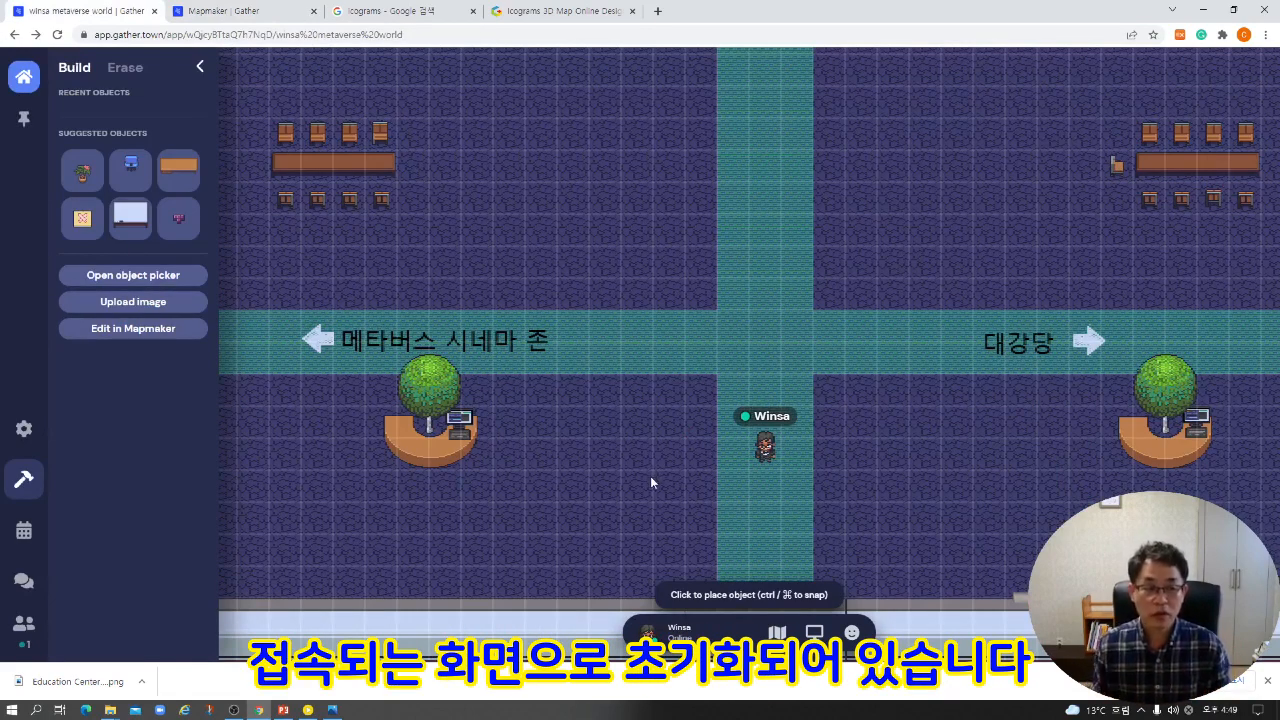
{"action": "left_click", "coordinate": [257, 14]}
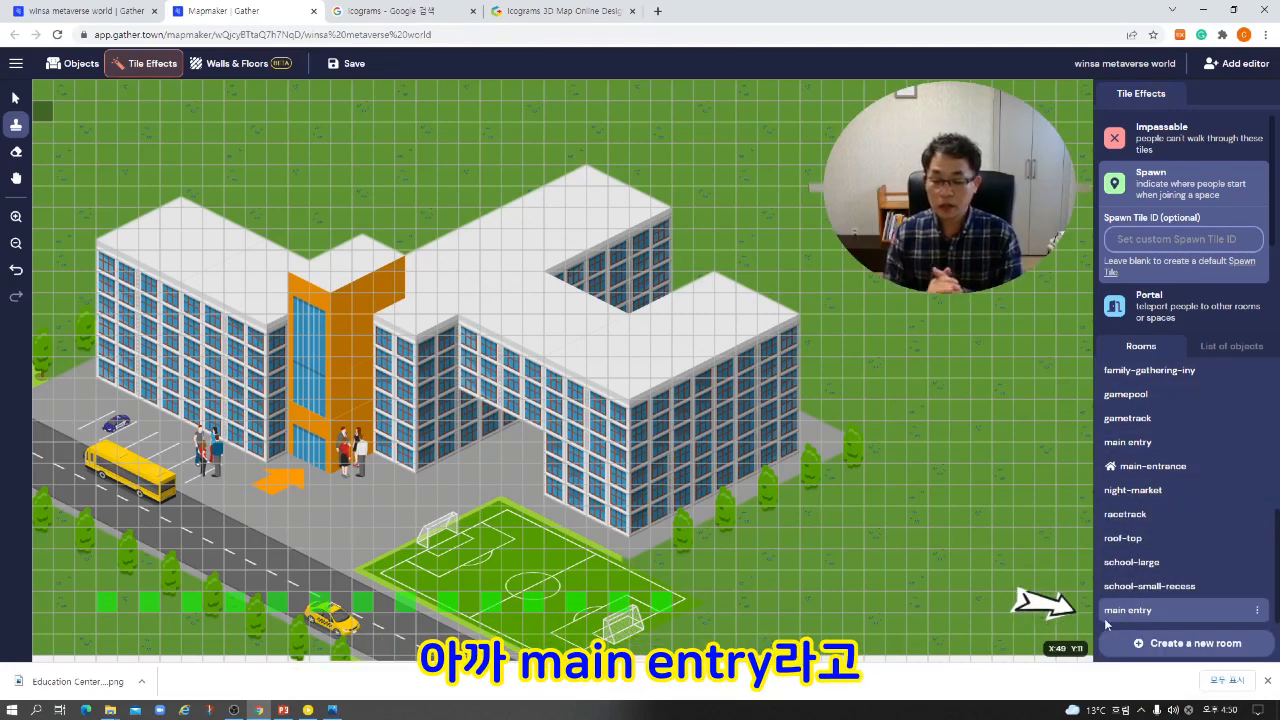
{"action": "left_click", "coordinate": [1258, 612]}
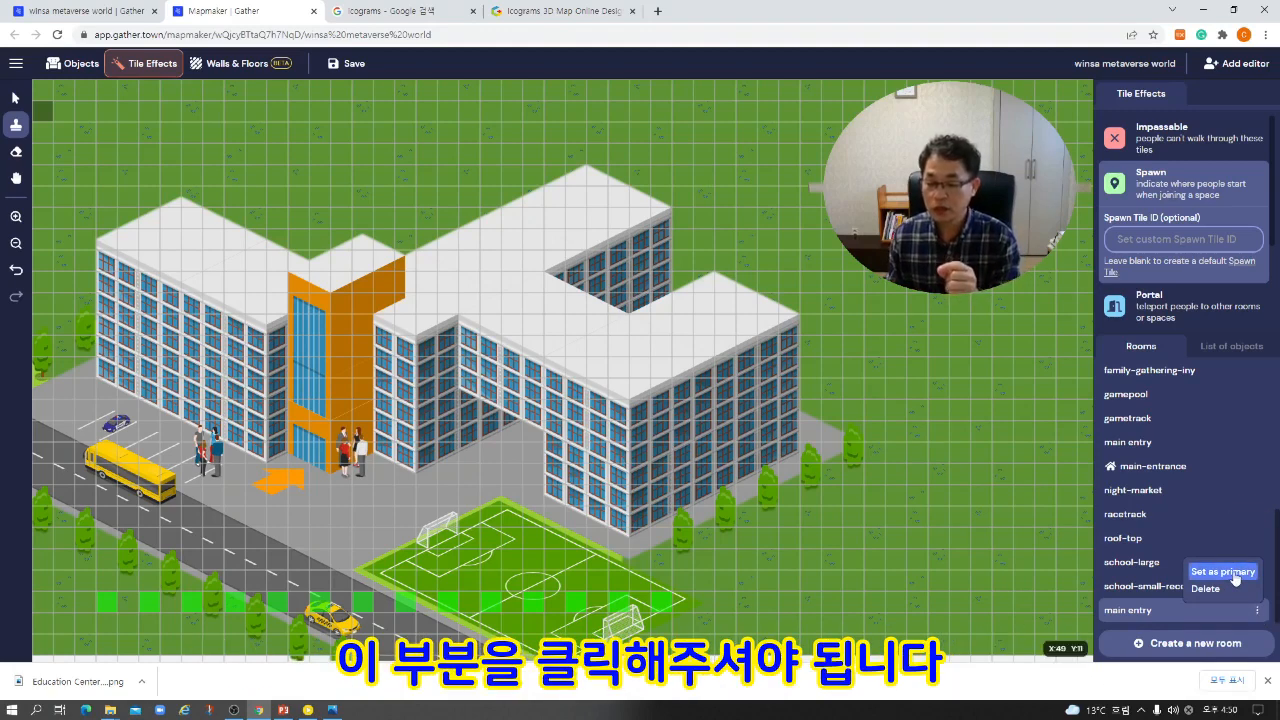
{"action": "left_click", "coordinate": [1236, 576]}
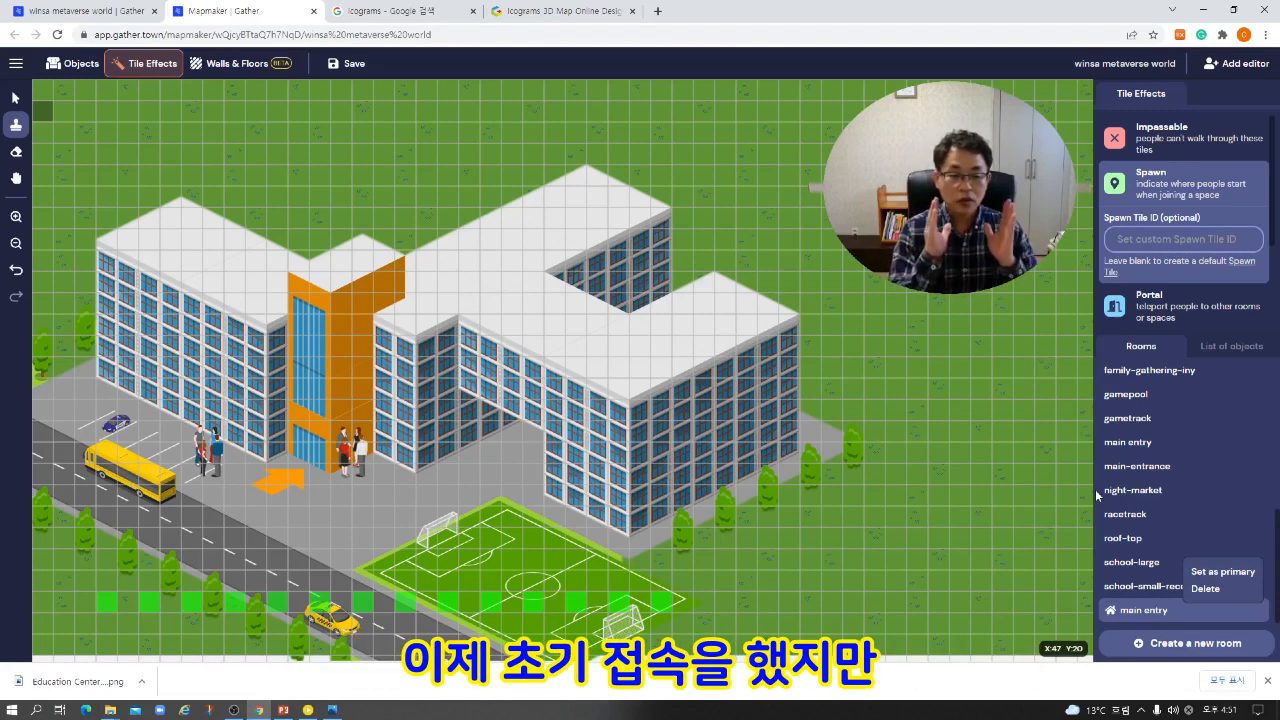
Add a portal tile at the recessed entrance between the building's front wings, leading to the lower entrance of the conference-deluxe-main room.
{"action": "left_click", "coordinate": [84, 11]}
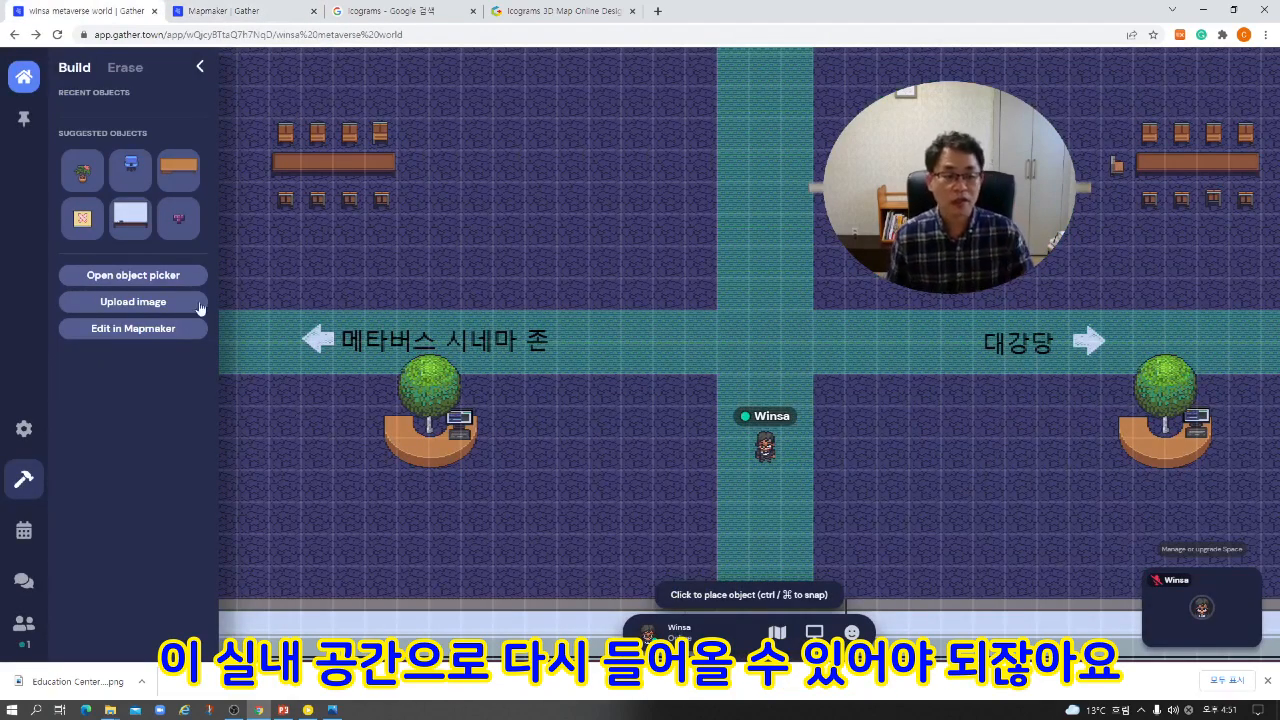
{"action": "left_click", "coordinate": [265, 12]}
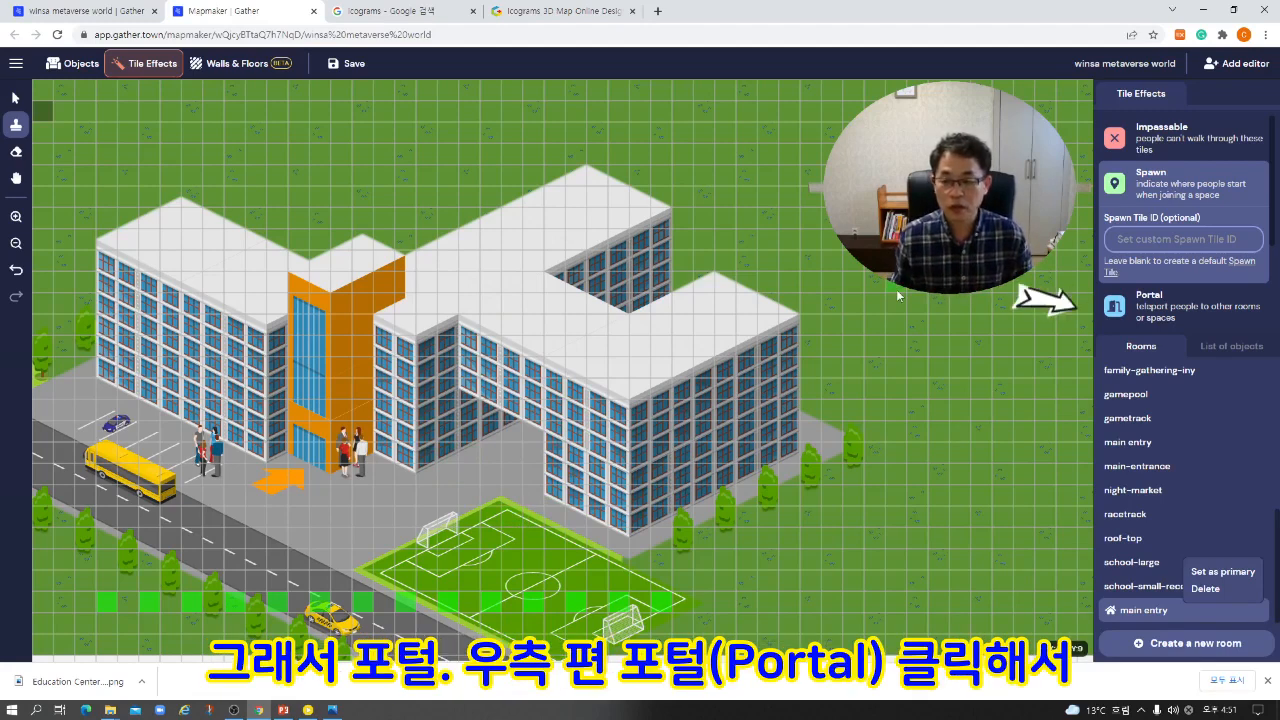
{"action": "left_click", "coordinate": [1170, 304]}
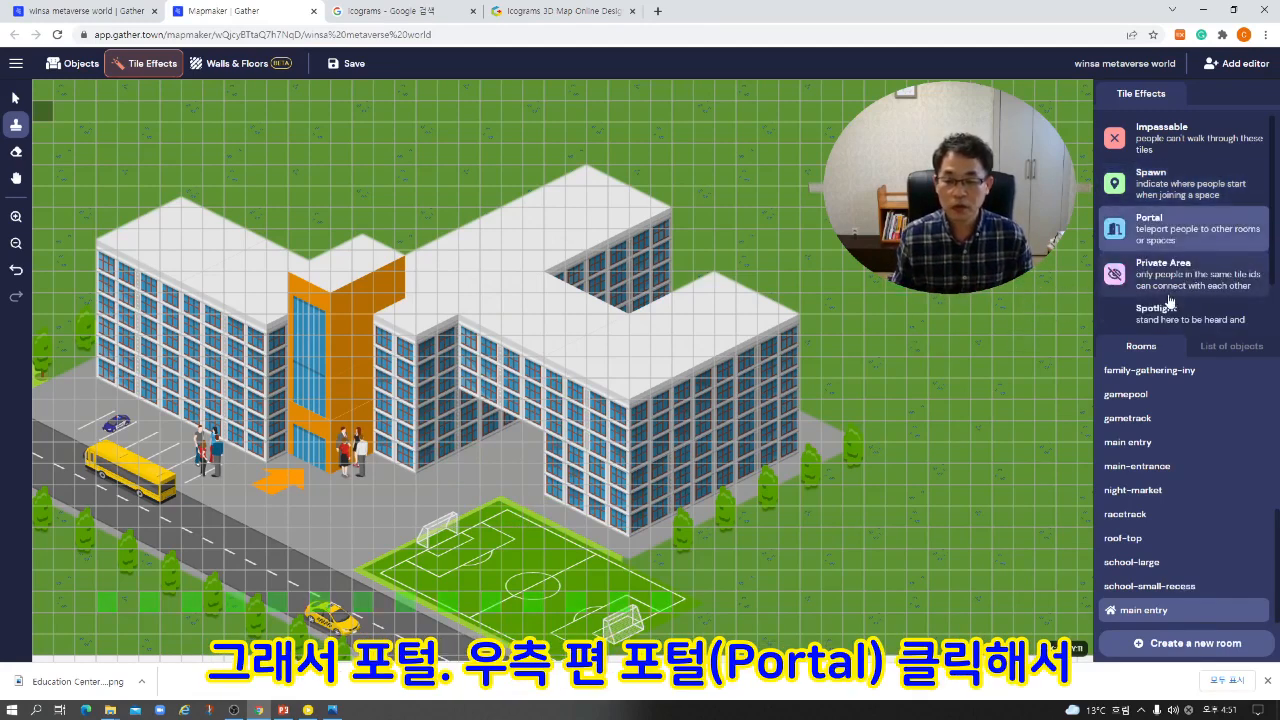
{"action": "left_click", "coordinate": [455, 458]}
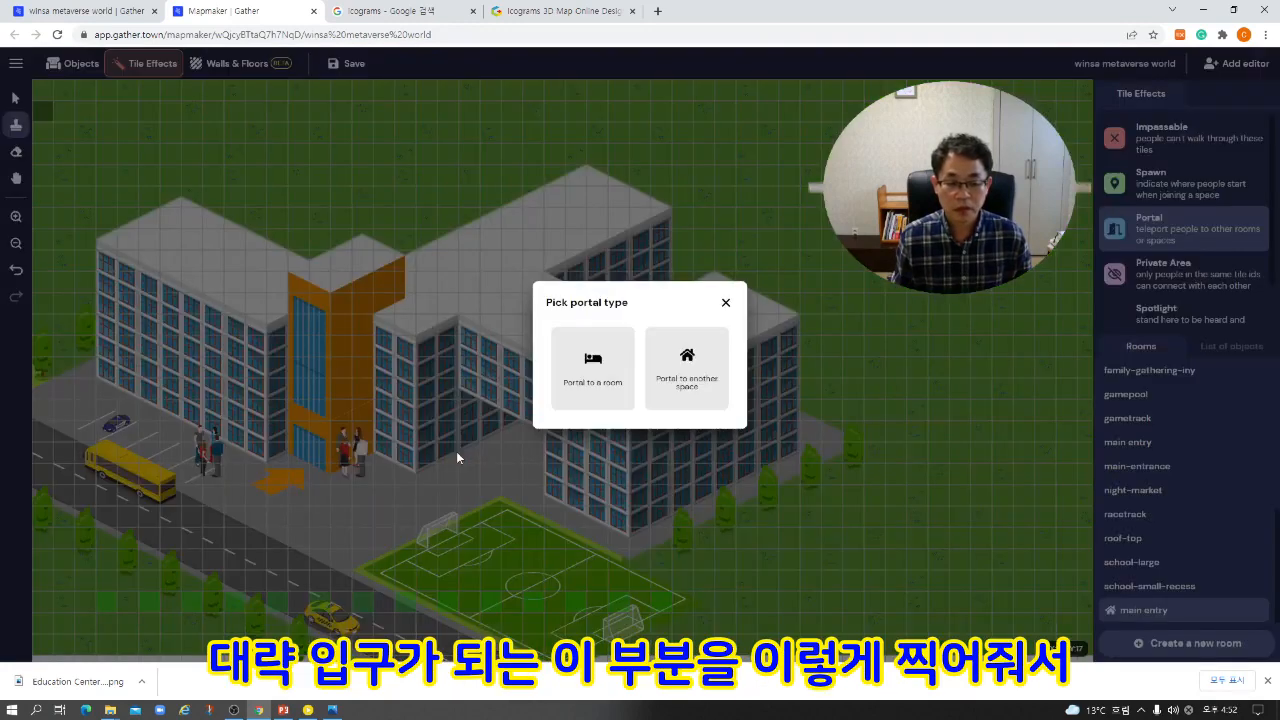
{"action": "left_click", "coordinate": [598, 366]}
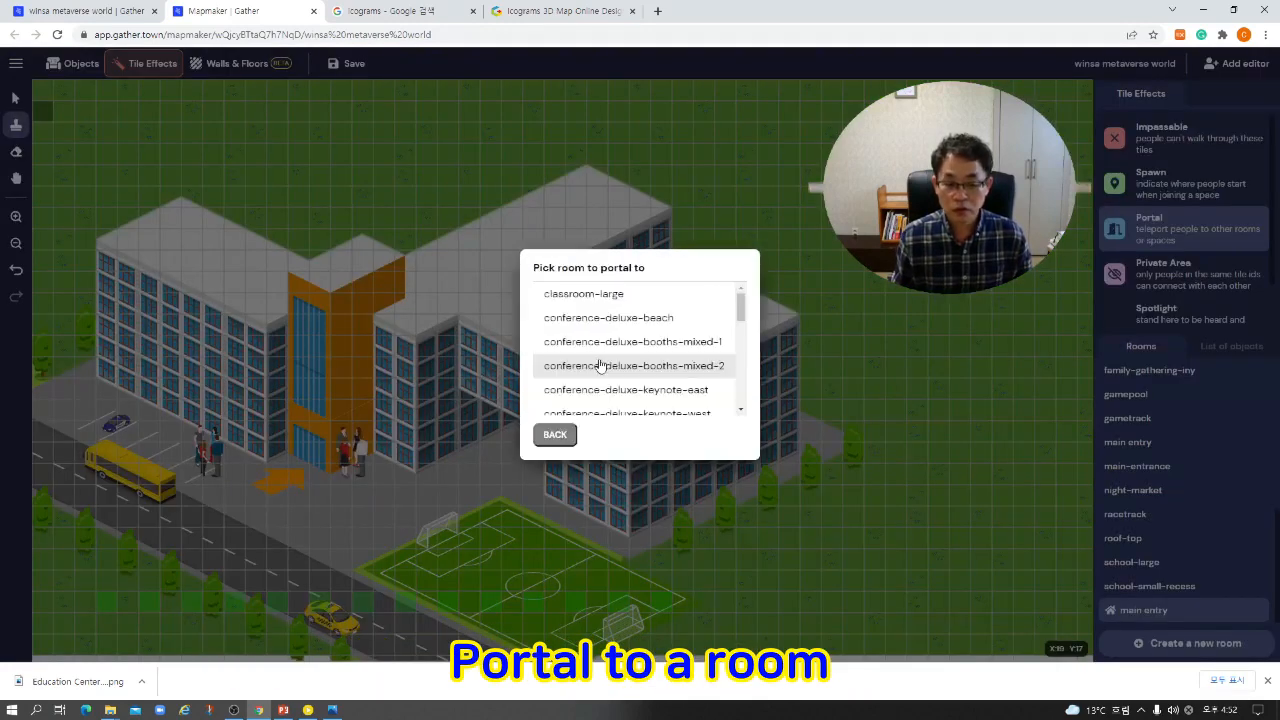
{"action": "scroll", "coordinate": [600, 366], "scroll_direction": "down", "scroll_amount": 2}
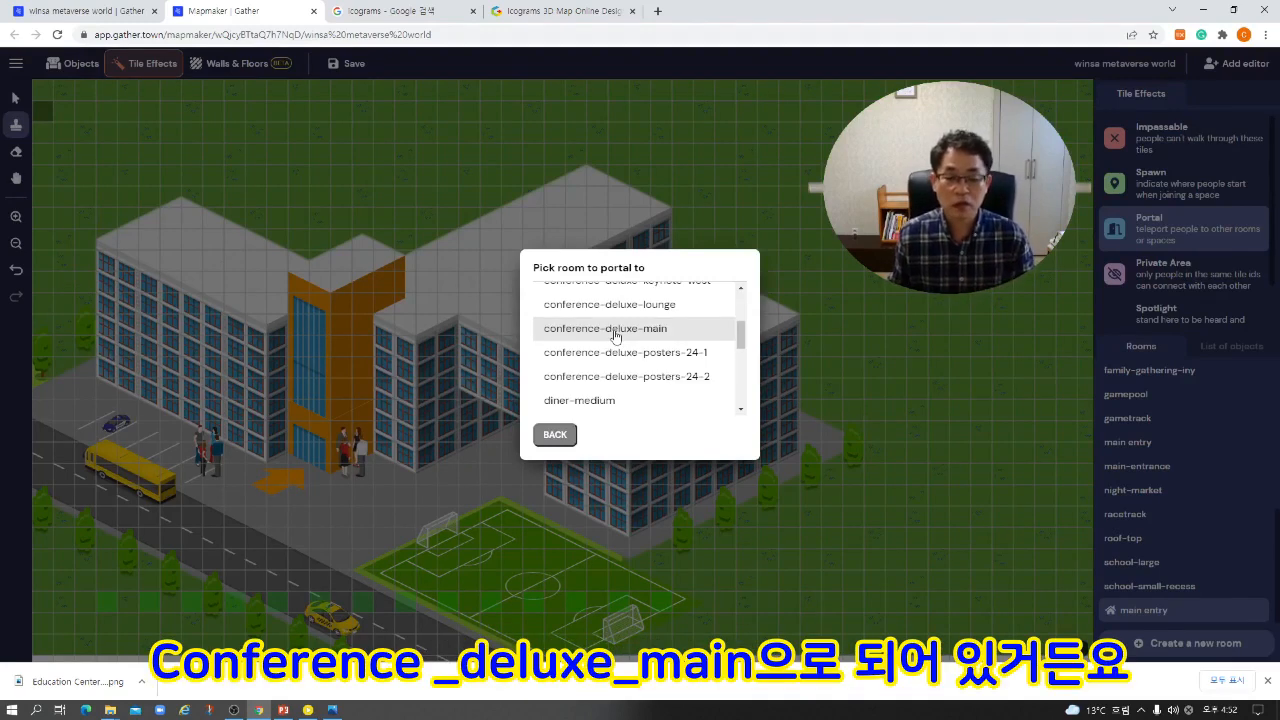
{"action": "left_click", "coordinate": [615, 330]}
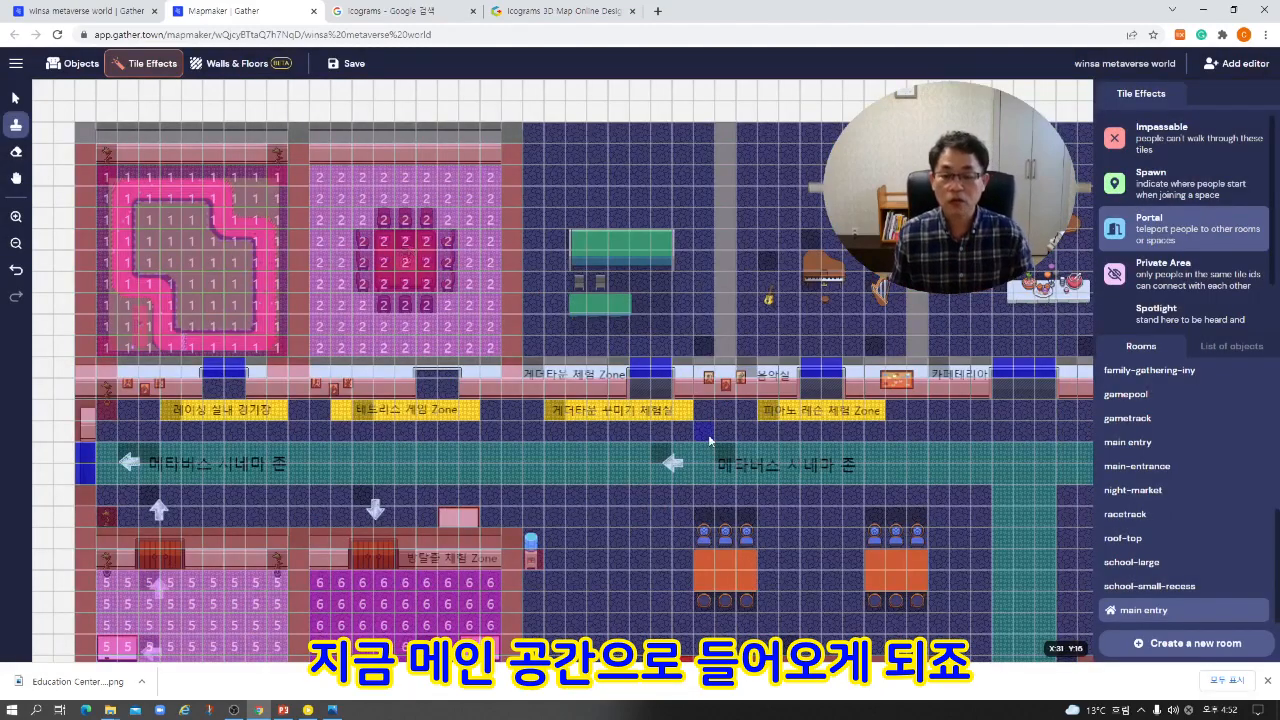
{"action": "scroll", "coordinate": [710, 444], "scroll_direction": "down", "scroll_amount": 8}
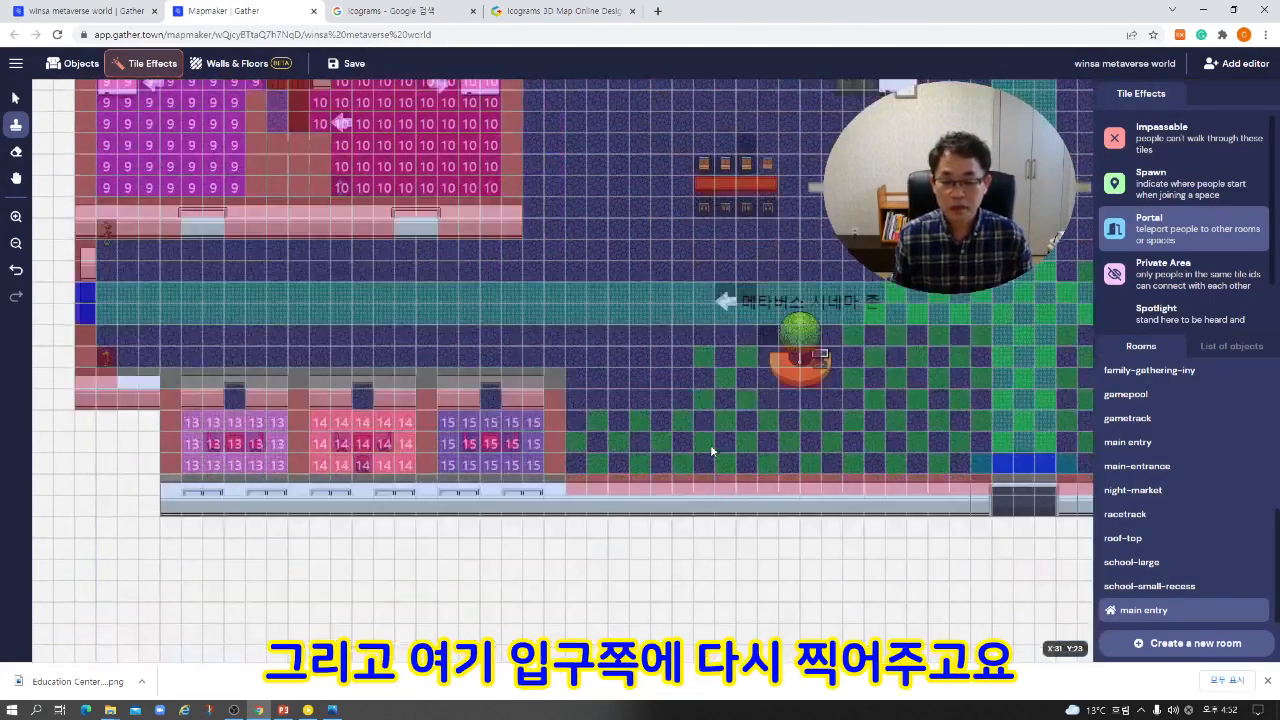
{"action": "left_click", "coordinate": [1005, 472]}
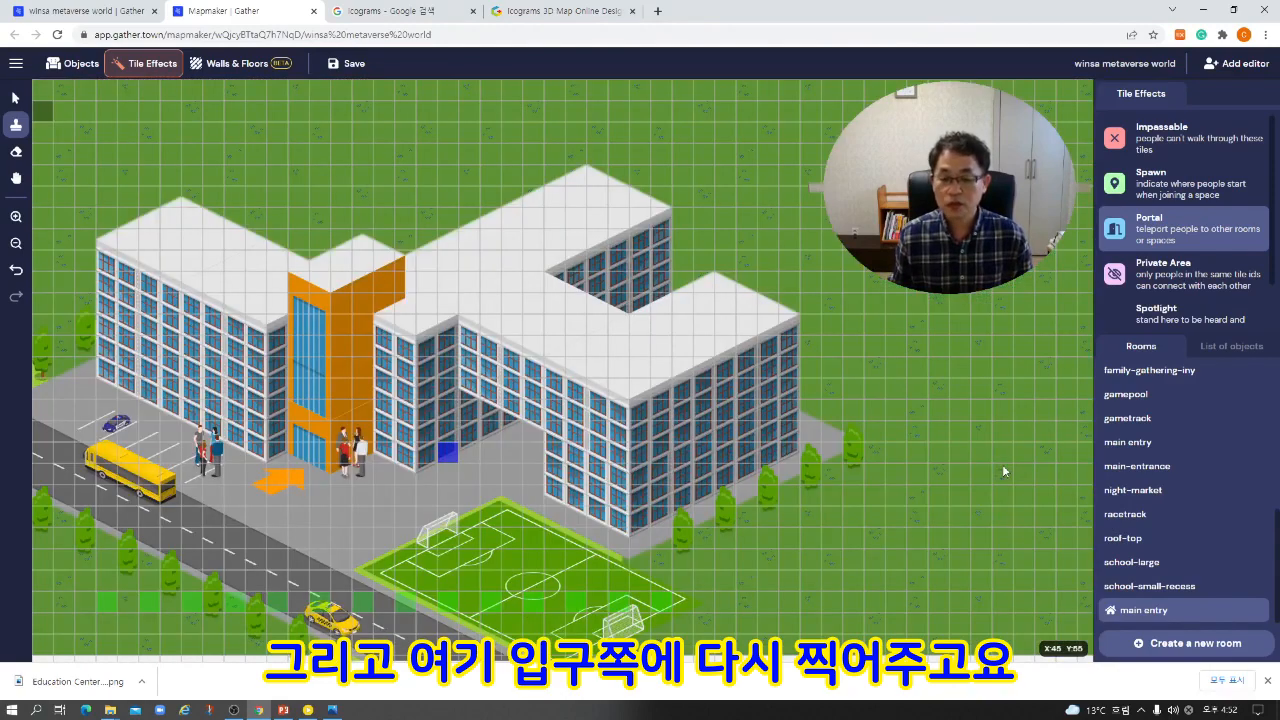
Add a second portal tile directly beside the first one, also leading to the lower entrance of conference-deluxe-main.
{"action": "left_click", "coordinate": [469, 457]}
{"action": "left_click", "coordinate": [593, 368]}
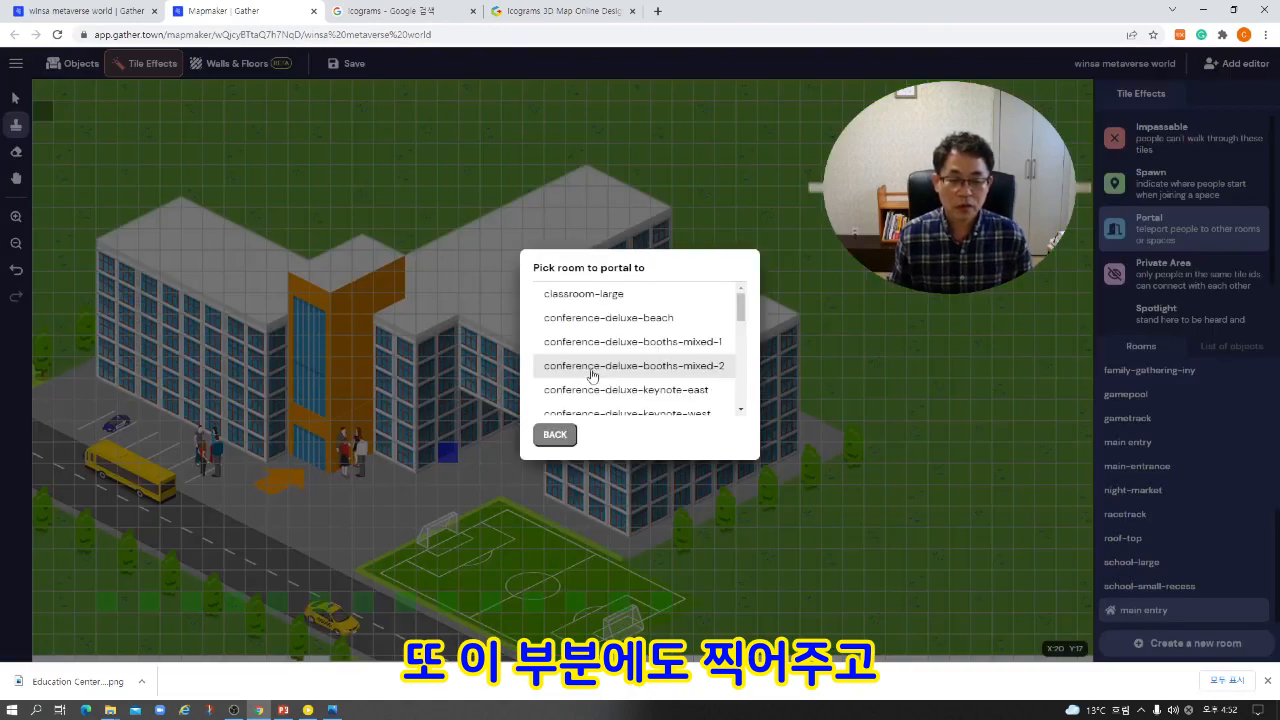
{"action": "left_click_drag", "start_coordinate": [741, 311], "coordinate": [741, 328]}
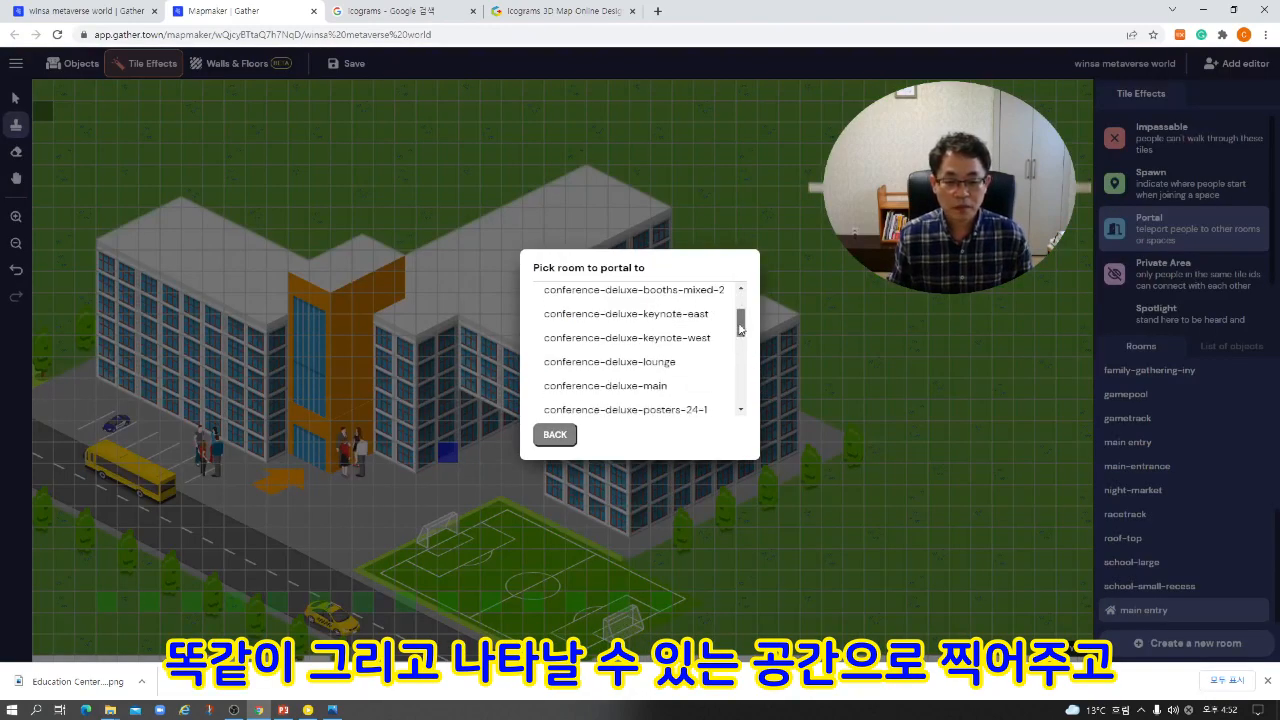
{"action": "left_click", "coordinate": [636, 386]}
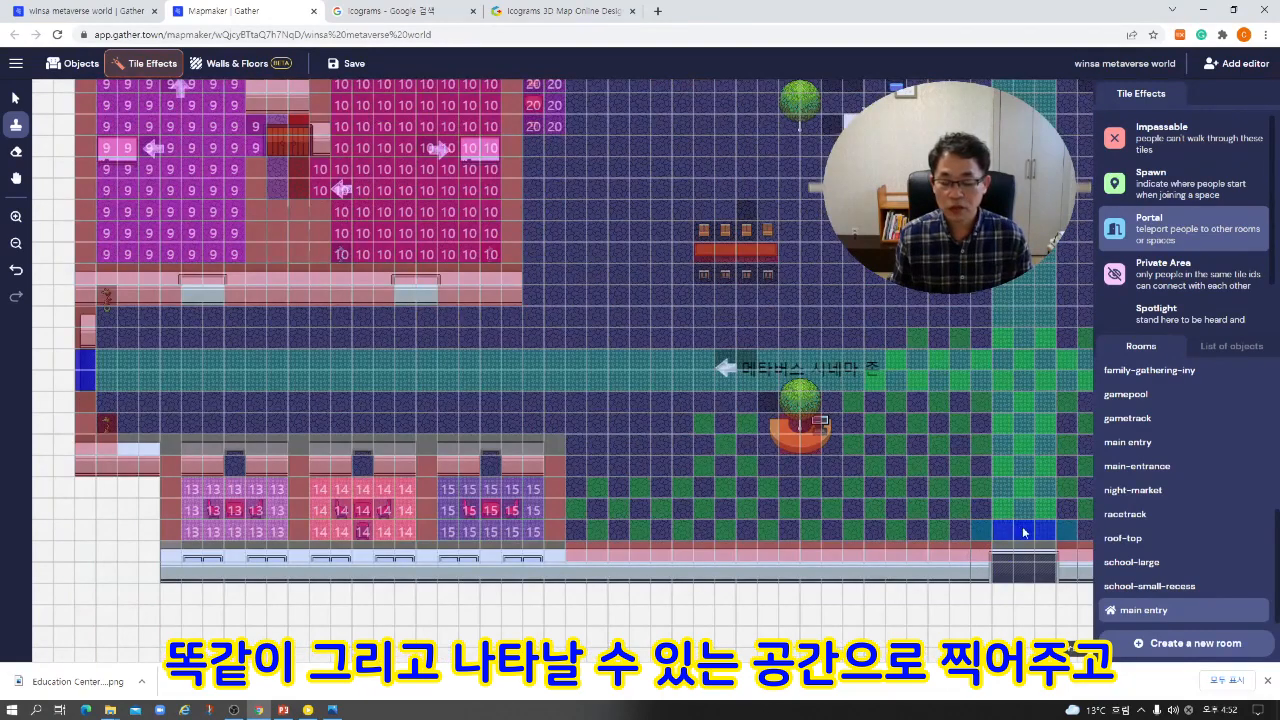
{"action": "left_click", "coordinate": [1030, 530]}
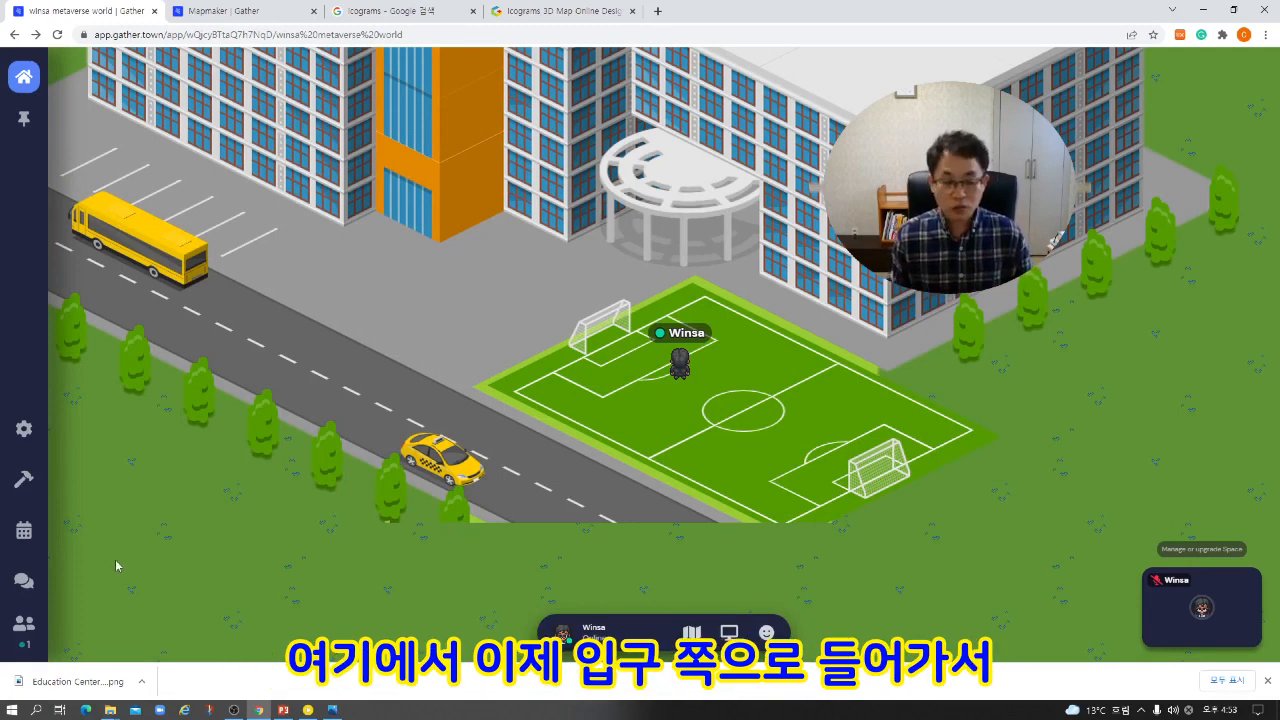
Test the portal in the live space by walking the avatar from the soccer field through the building entrance and up the indoor corridor.
{"action": "key", "text": "Up"}
{"action": "key", "text": "Up"}
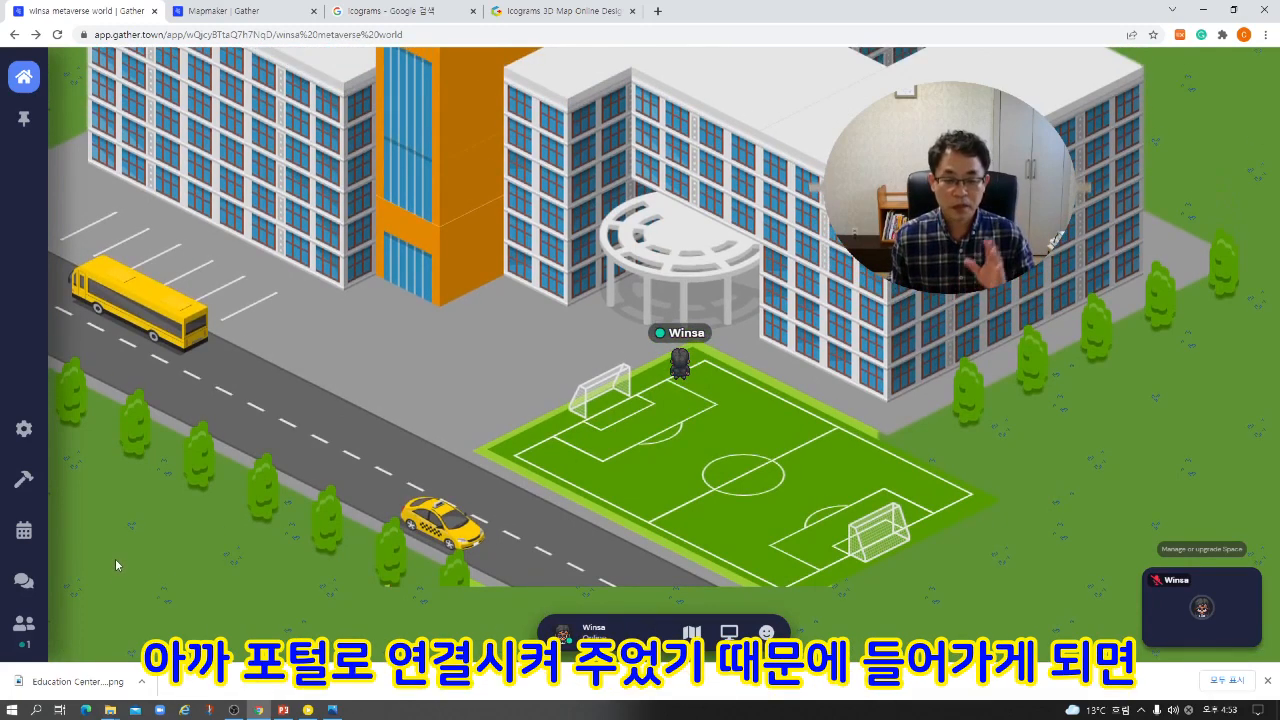
{"action": "key", "text": "Up"}
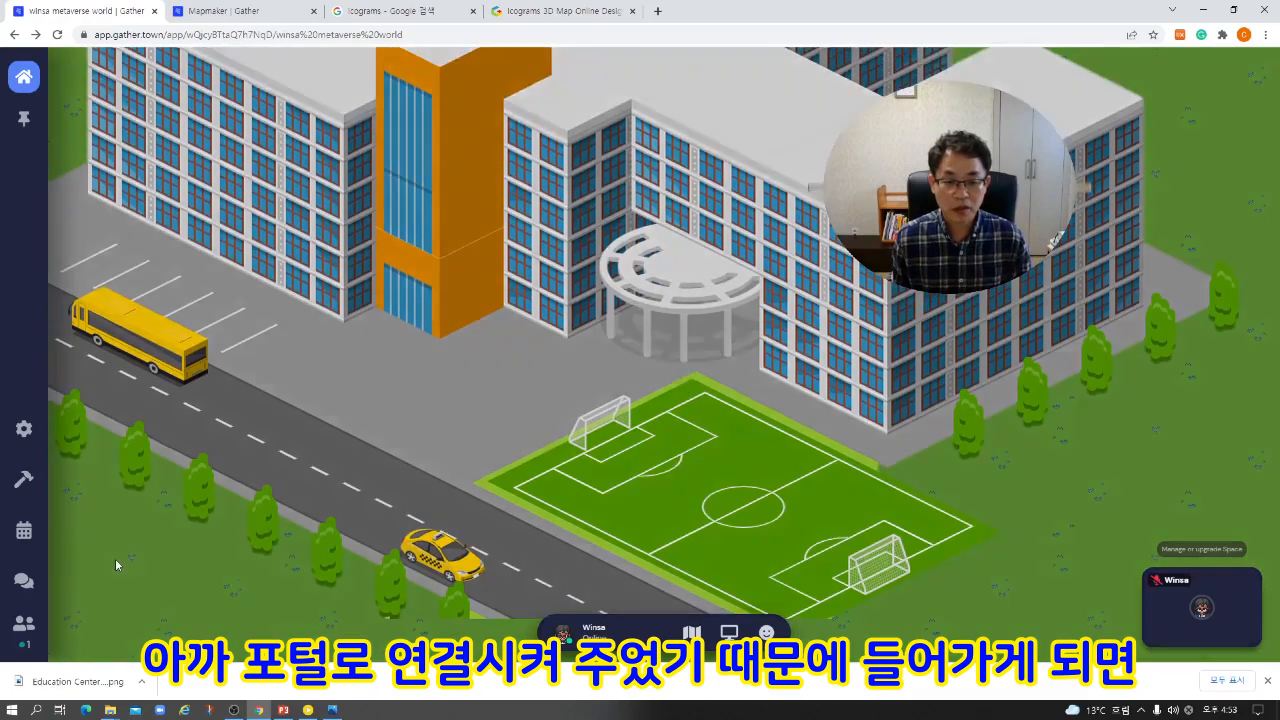
{"action": "key", "text": "Up"}
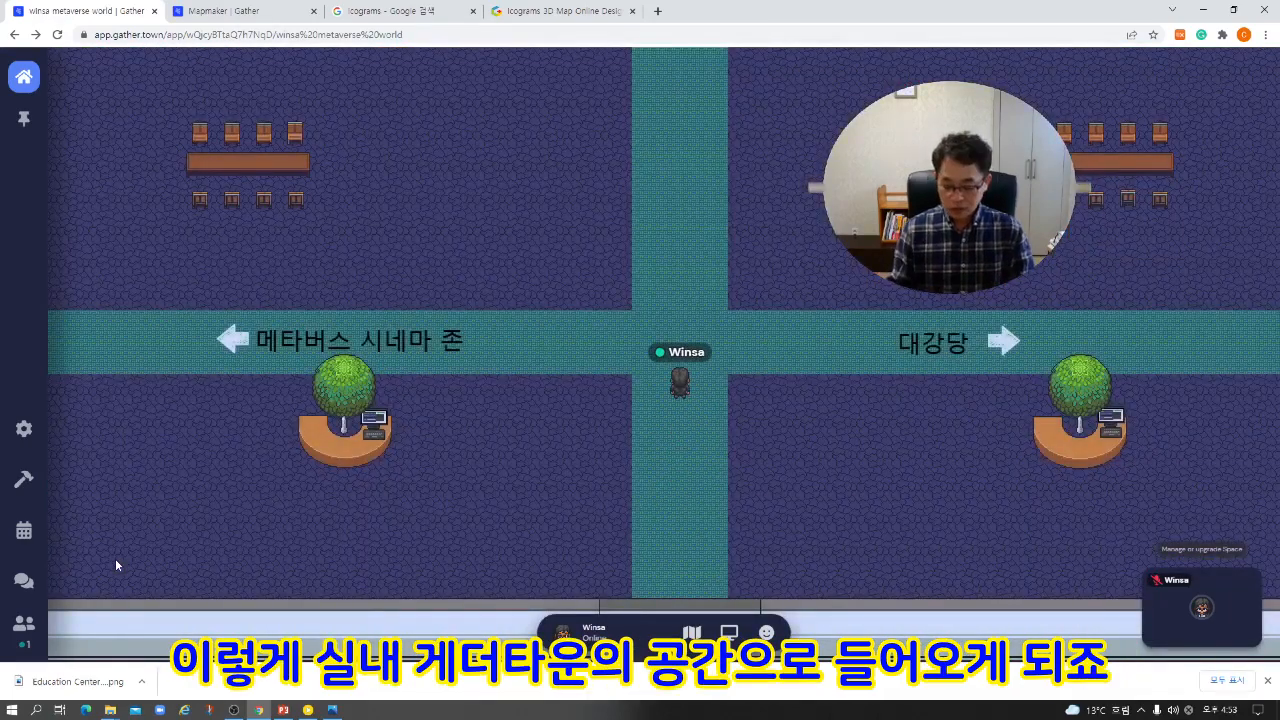
{"action": "key", "text": "Up"}
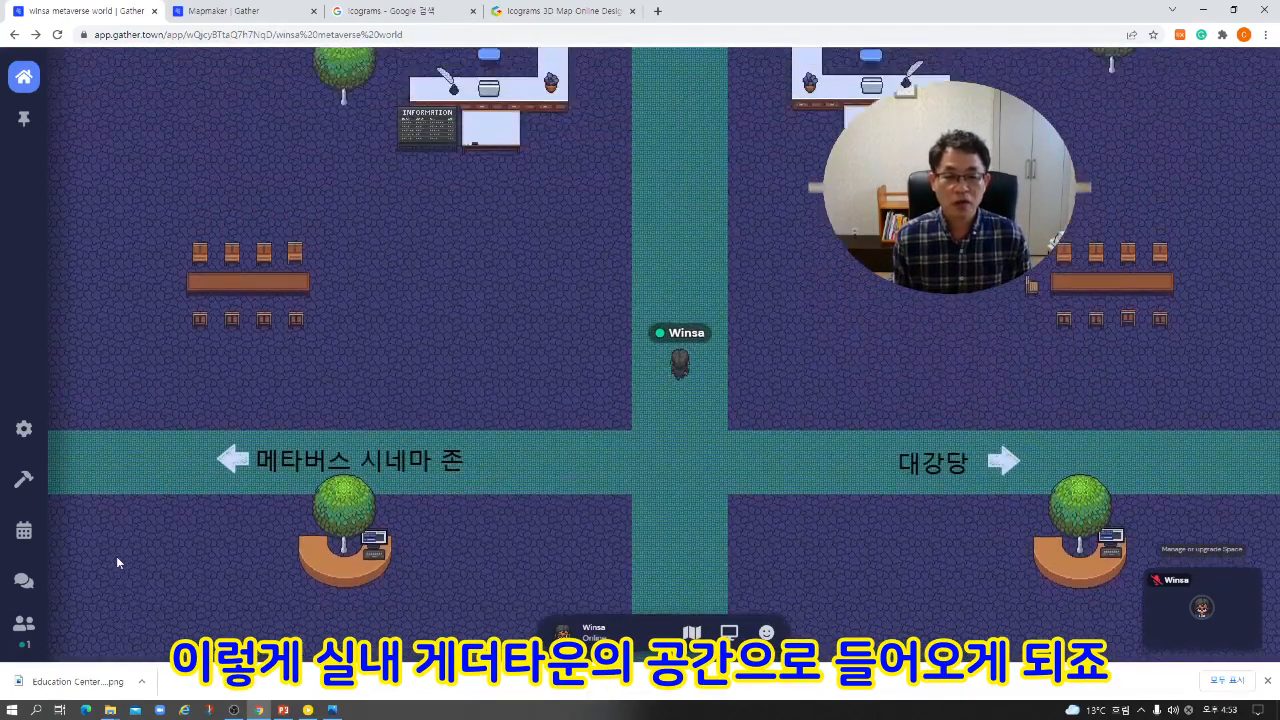
{"action": "key", "text": "Up"}
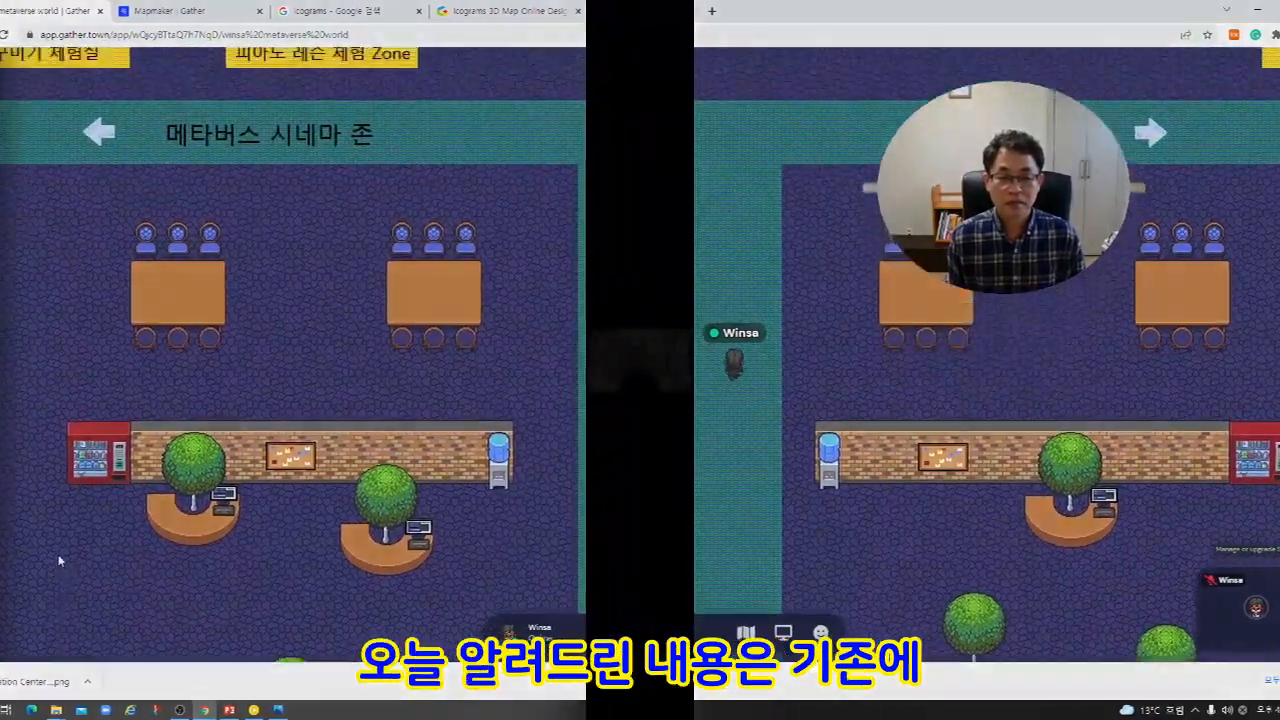